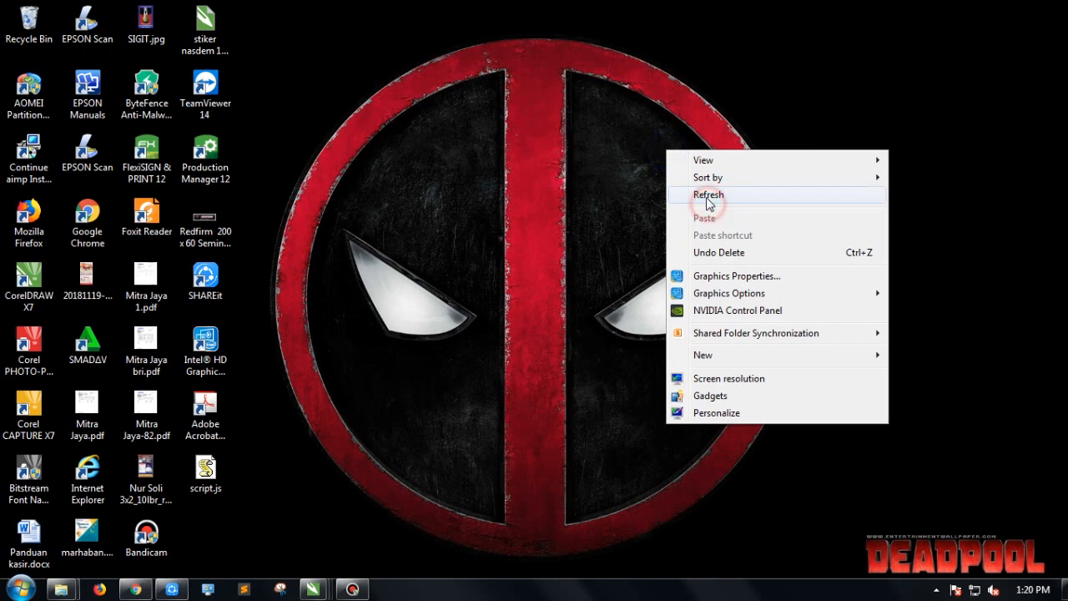
Switch to Chrome and copy the New Facebook Logo Made Official image from the image search results.
{"action": "mouse_move", "coordinate": [314, 590]}
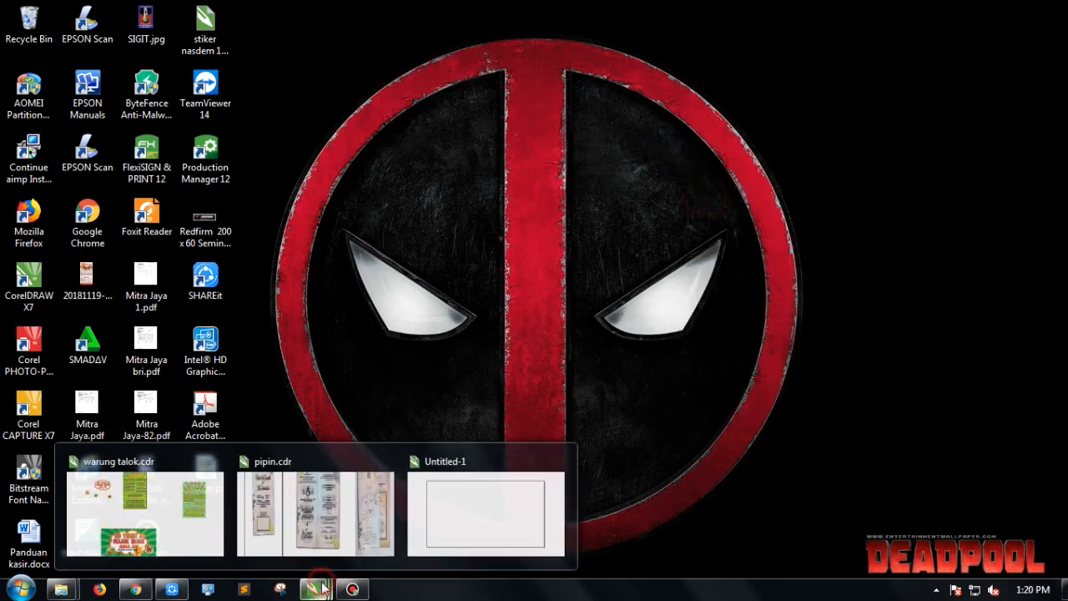
{"action": "left_click", "coordinate": [465, 512]}
{"action": "left_click", "coordinate": [131, 590]}
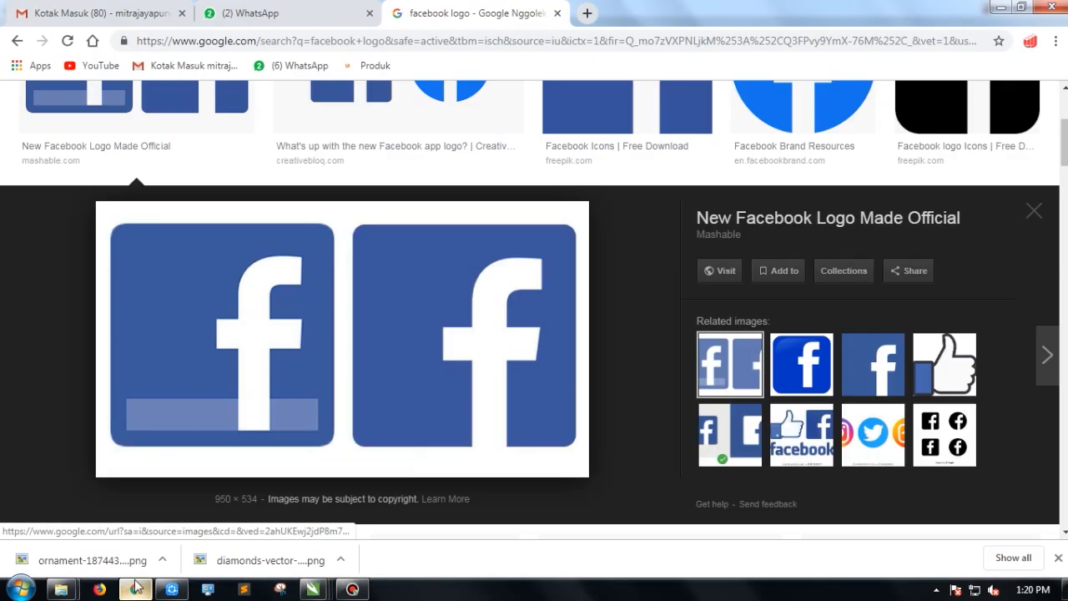
{"action": "right_click", "coordinate": [215, 326]}
{"action": "left_click", "coordinate": [280, 484]}
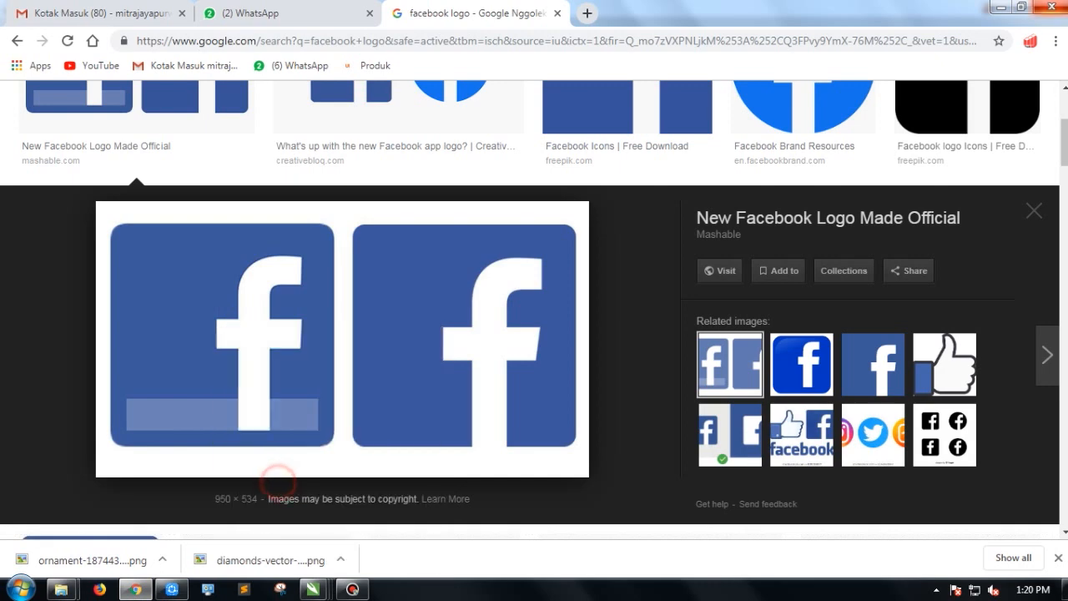
Return to CorelDRAW, paste the Facebook logo image into Untitled-1 and move it onto the empty area beside the page.
{"action": "left_click", "coordinate": [1002, 7]}
{"action": "scroll", "coordinate": [525, 269], "scroll_direction": "up", "scroll_amount": 2}
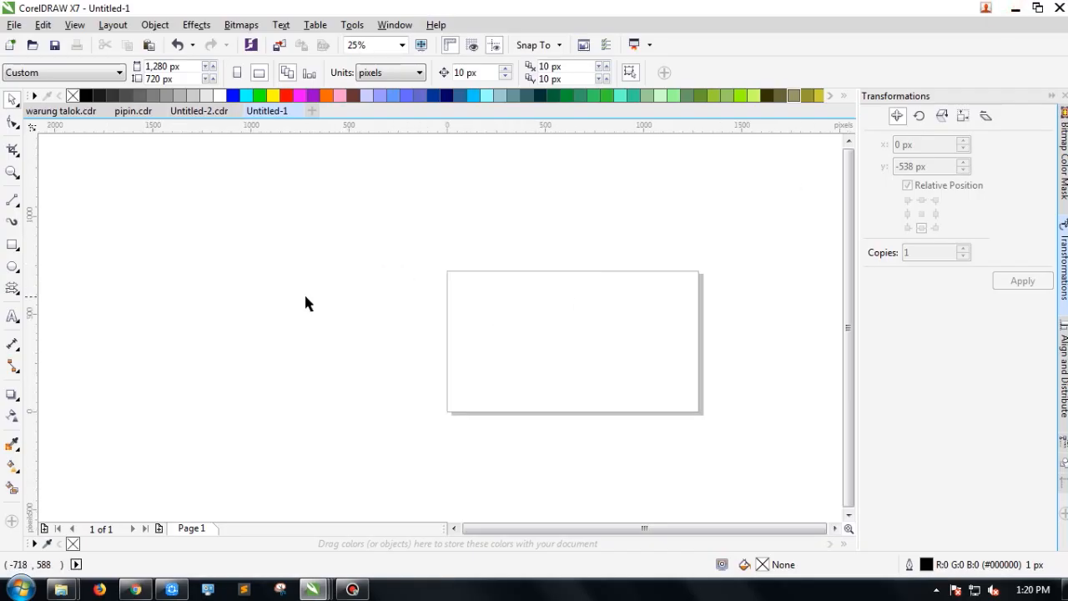
{"action": "key", "text": "ctrl+v"}
{"action": "left_click_drag", "start_coordinate": [499, 368], "coordinate": [221, 346]}
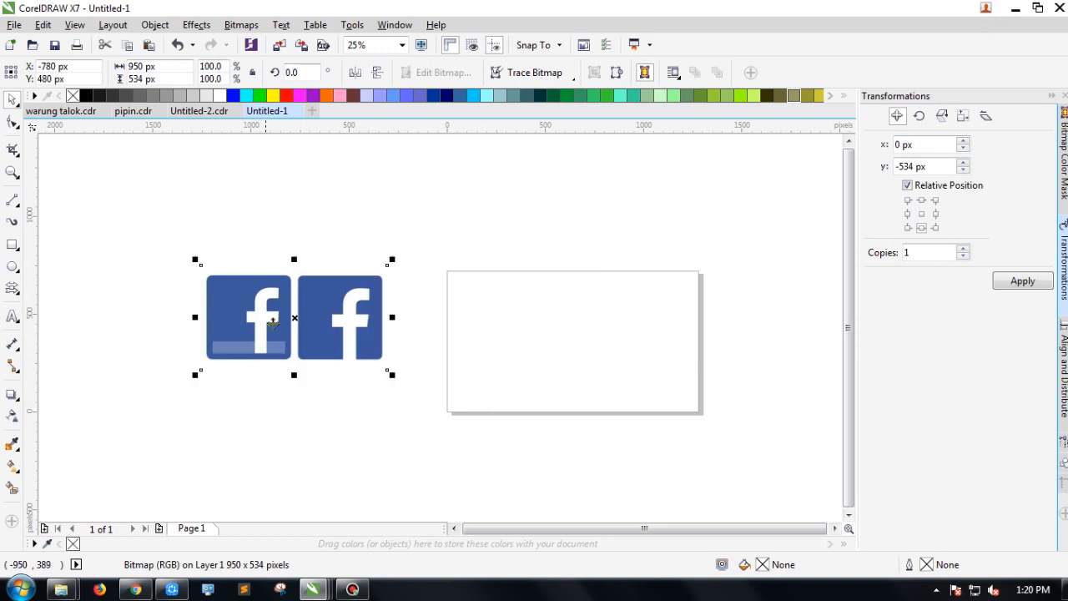
{"action": "left_click", "coordinate": [409, 209]}
{"action": "left_click", "coordinate": [389, 278]}
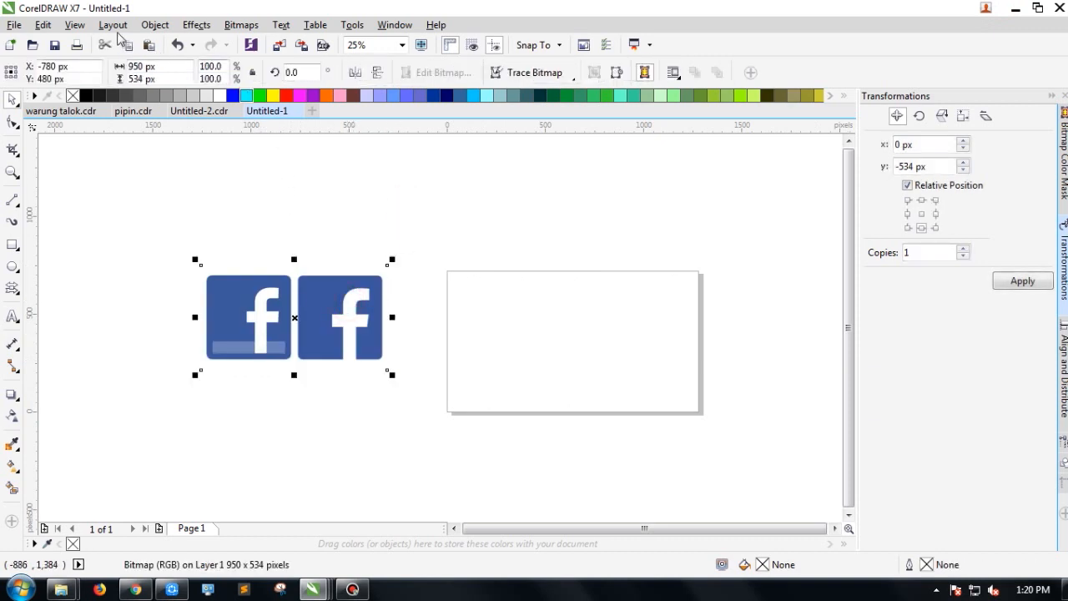
Start Replace Colors on the Facebook bitmap and sample its blue background as the old color.
{"action": "left_click", "coordinate": [197, 24]}
{"action": "mouse_move", "coordinate": [246, 50]}
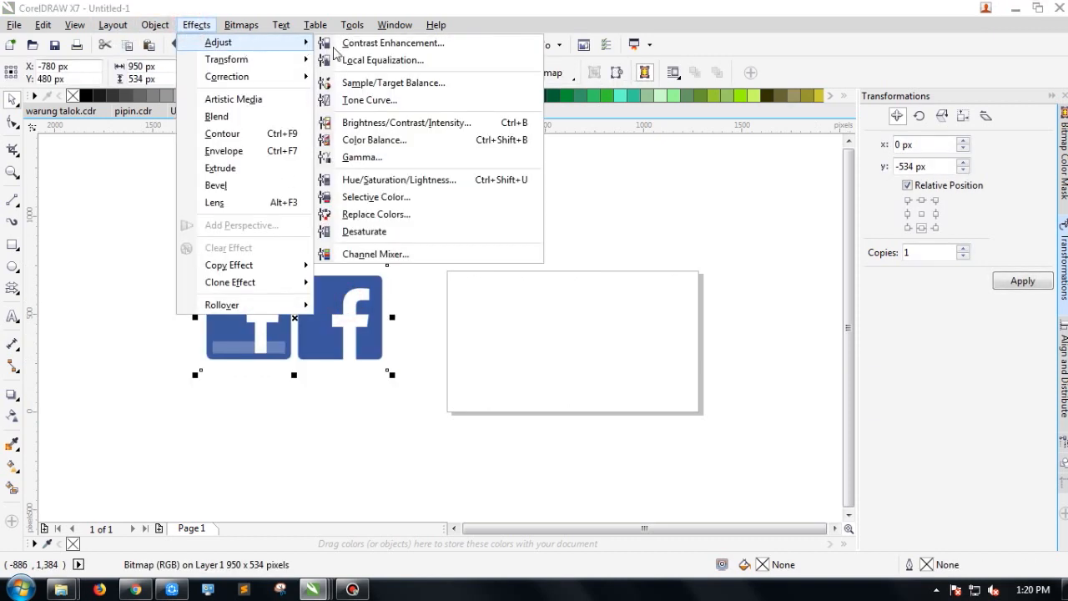
{"action": "left_click", "coordinate": [379, 218]}
{"action": "left_click_drag", "start_coordinate": [447, 149], "coordinate": [499, 178]}
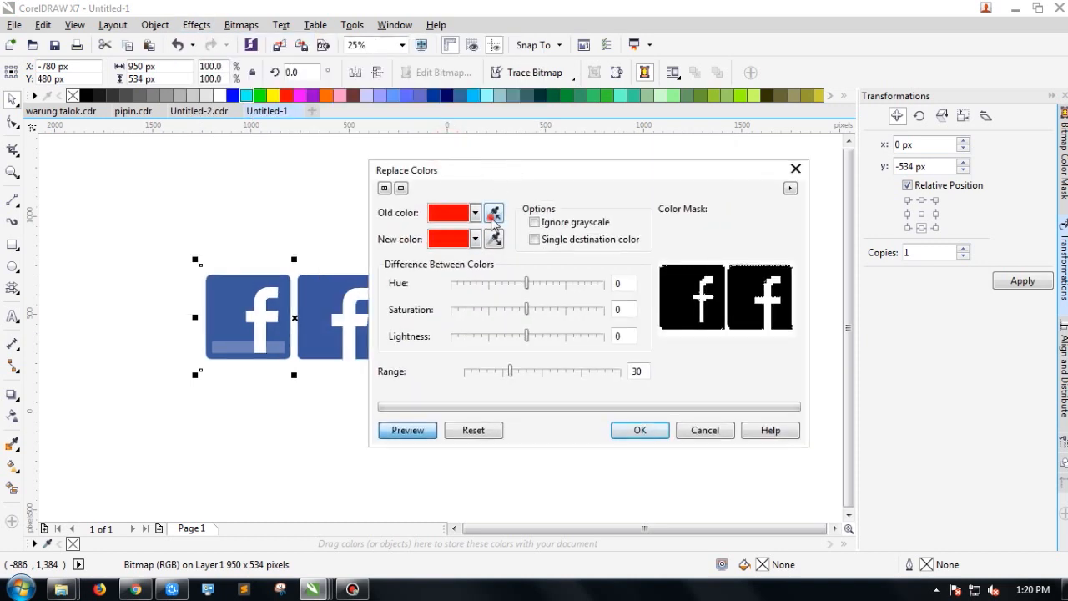
{"action": "left_click", "coordinate": [243, 289]}
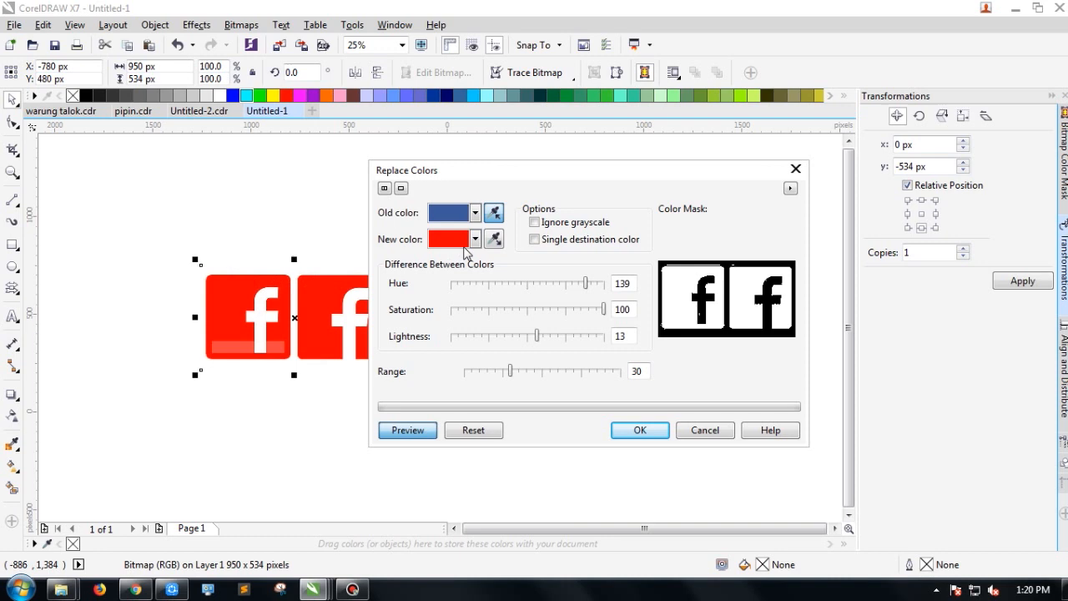
Try magenta, green and cyan as the new color for the Facebook logo's blue background.
{"action": "left_click", "coordinate": [474, 239]}
{"action": "left_click", "coordinate": [485, 255]}
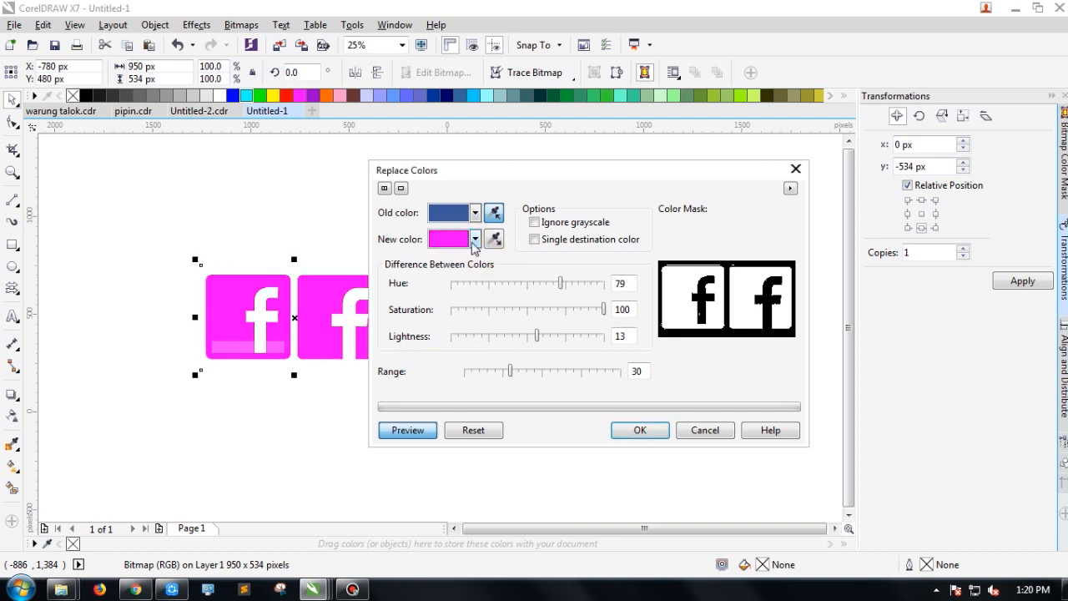
{"action": "left_click", "coordinate": [474, 239]}
{"action": "left_click", "coordinate": [446, 256]}
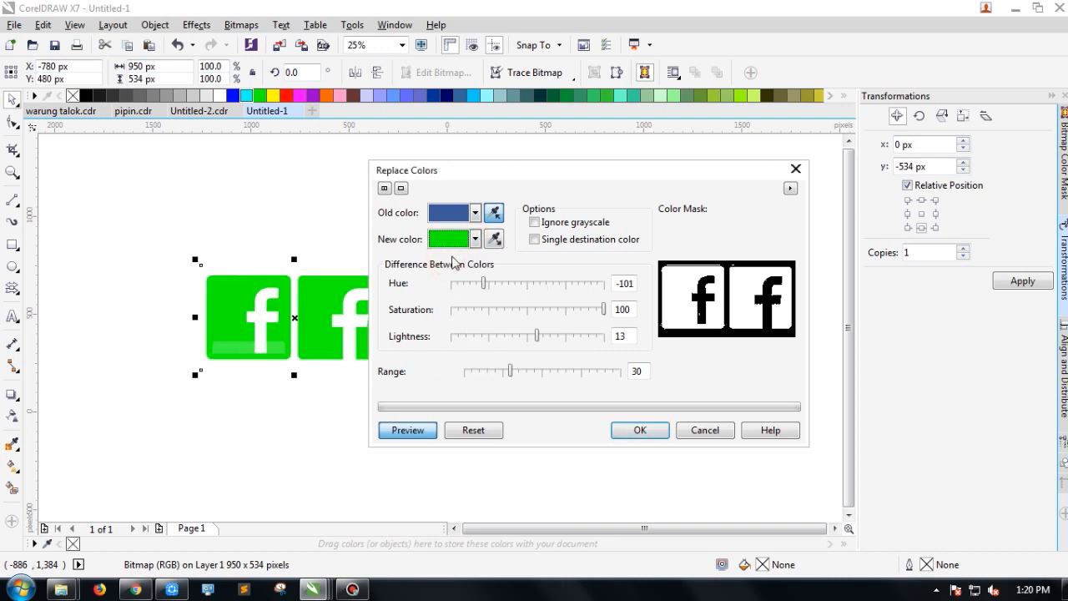
{"action": "left_click", "coordinate": [474, 240]}
{"action": "left_click", "coordinate": [456, 256]}
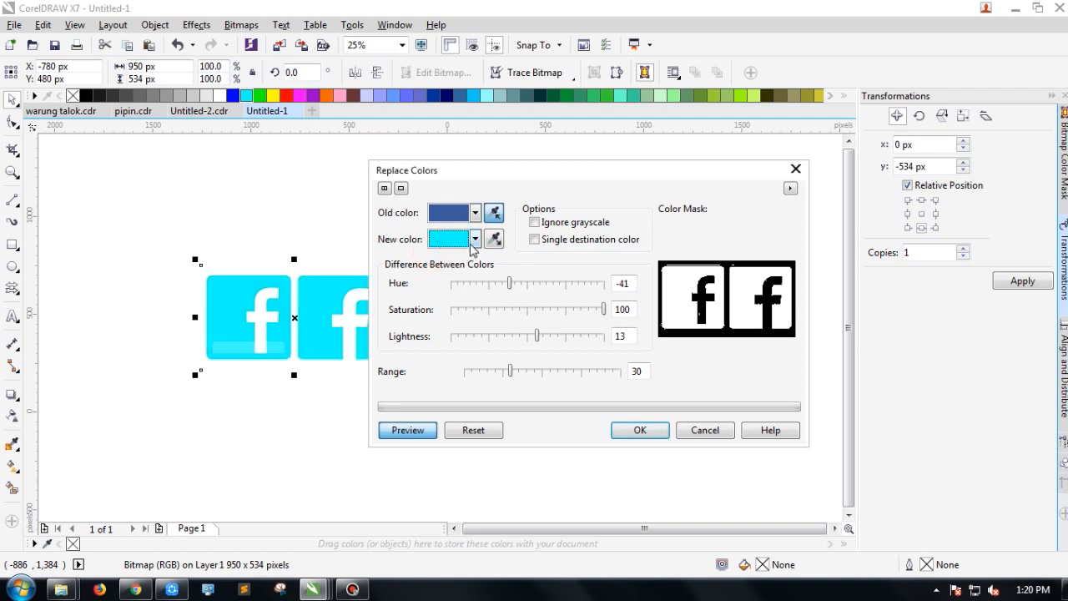
Apply orange as the Facebook logo's new color, and shift the recolored bitmap farther away from the page.
{"action": "left_click", "coordinate": [474, 240]}
{"action": "left_click", "coordinate": [440, 268]}
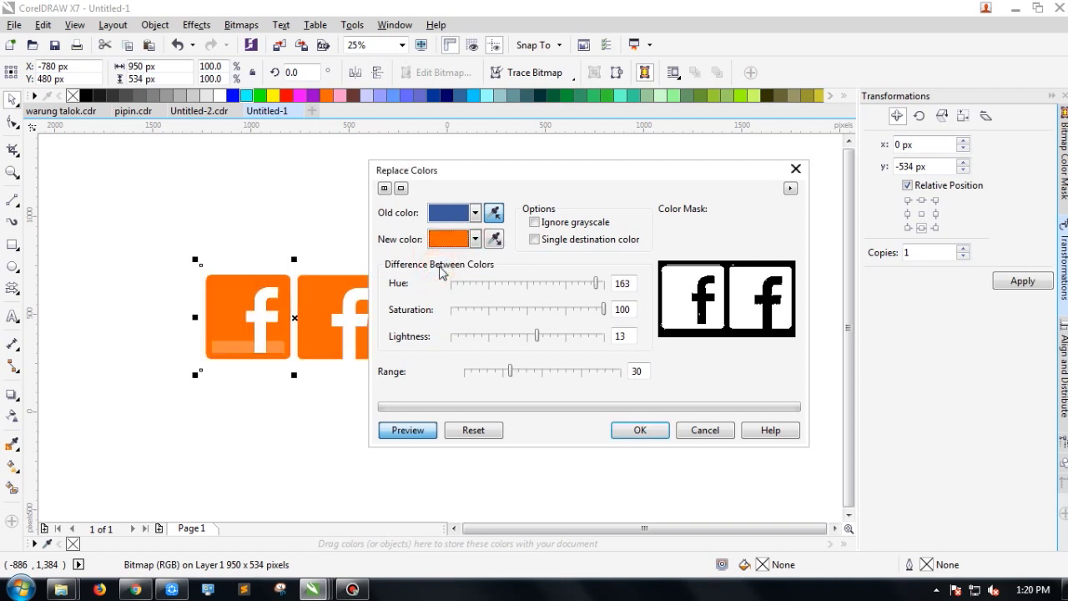
{"action": "left_click", "coordinate": [636, 430]}
{"action": "left_click_drag", "start_coordinate": [324, 308], "coordinate": [274, 274]}
Place wa.png from the Banner > PNG > Sosial media folder on Local Disk (K:) into the CorelDRAW document, overlapping the page corner.
{"action": "mouse_move", "coordinate": [67, 591]}
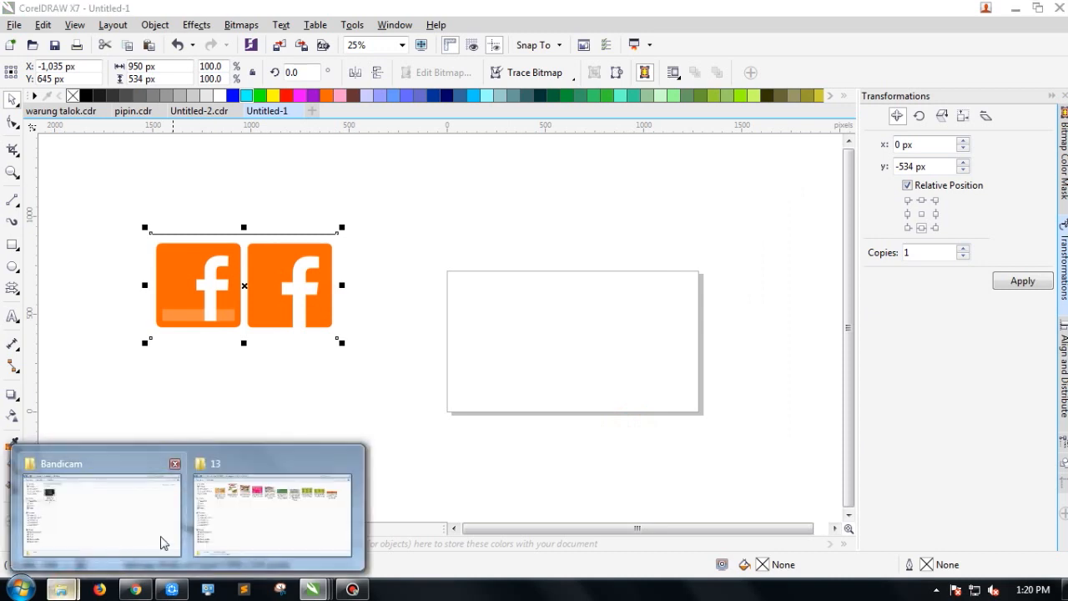
{"action": "mouse_move", "coordinate": [269, 530]}
{"action": "left_click", "coordinate": [219, 526]}
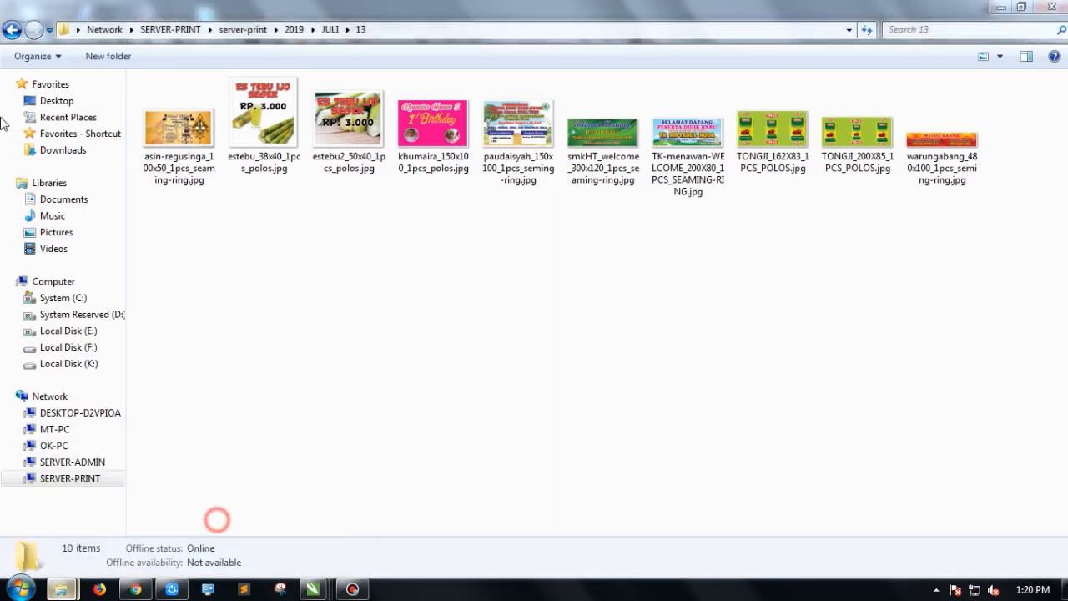
{"action": "left_click", "coordinate": [10, 29]}
{"action": "left_click", "coordinate": [10, 30]}
{"action": "left_click", "coordinate": [10, 30]}
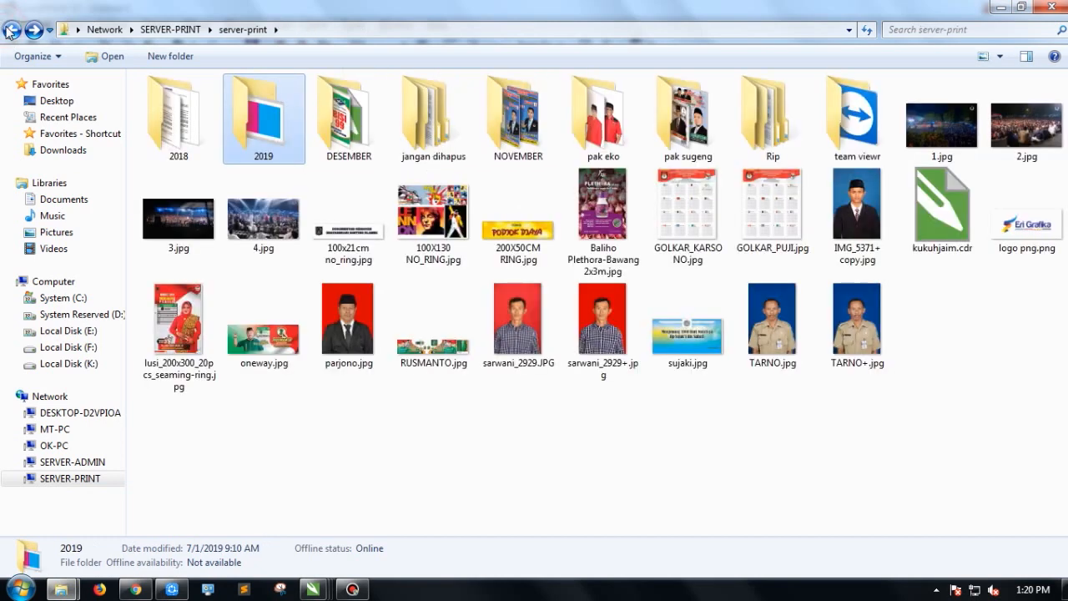
{"action": "left_click", "coordinate": [71, 365]}
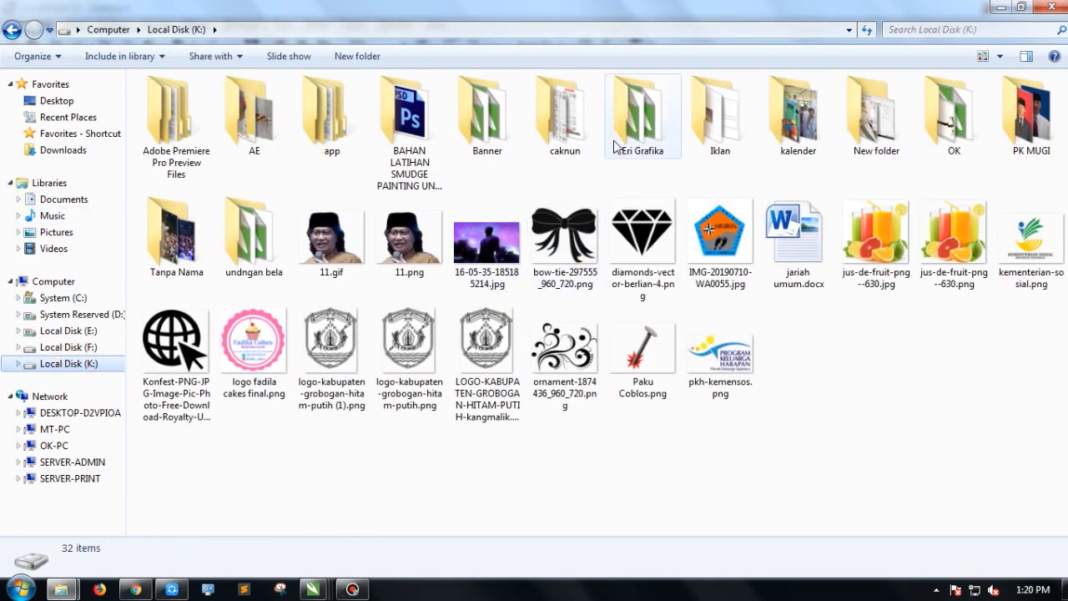
{"action": "double_click", "coordinate": [488, 116]}
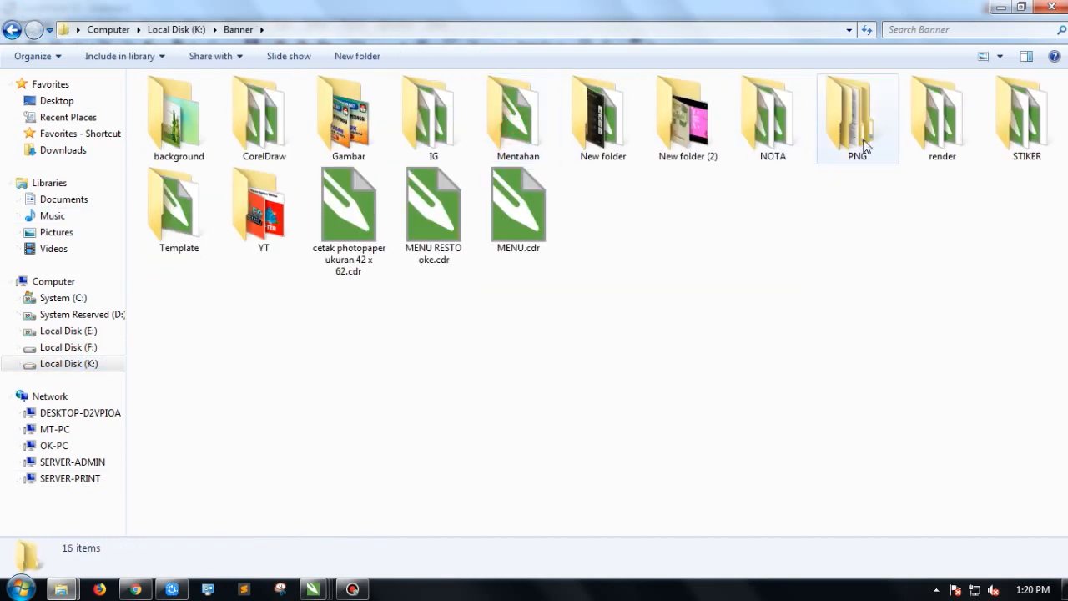
{"action": "double_click", "coordinate": [828, 136]}
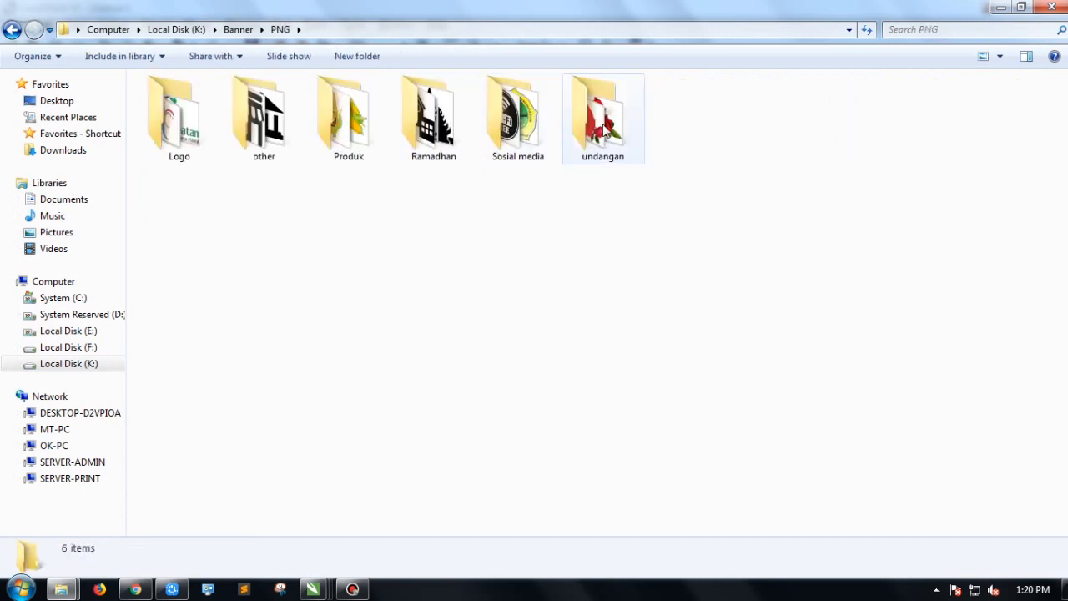
{"action": "double_click", "coordinate": [487, 140]}
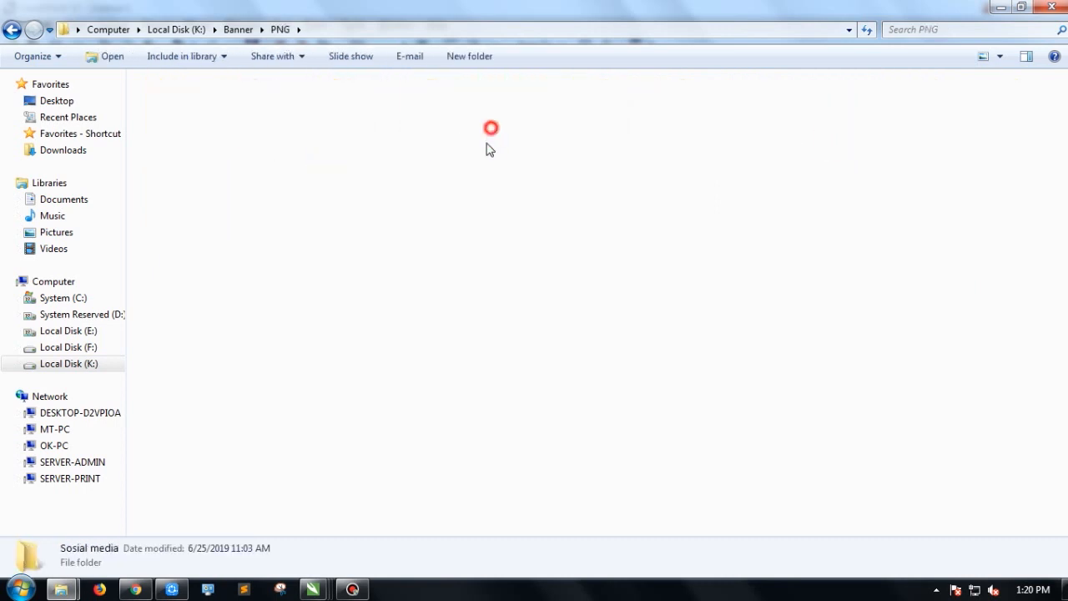
{"action": "left_click_drag", "start_coordinate": [349, 242], "coordinate": [477, 268]}
Start Replace Colors on the WhatsApp bitmap and sample its green as the old color.
{"action": "left_click", "coordinate": [198, 24]}
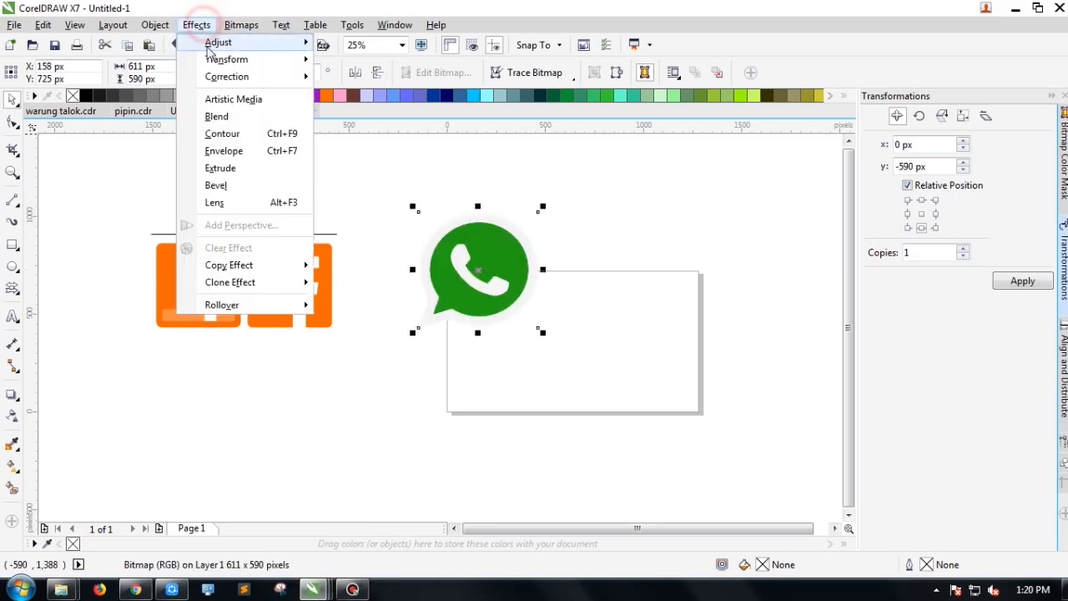
{"action": "mouse_move", "coordinate": [213, 46]}
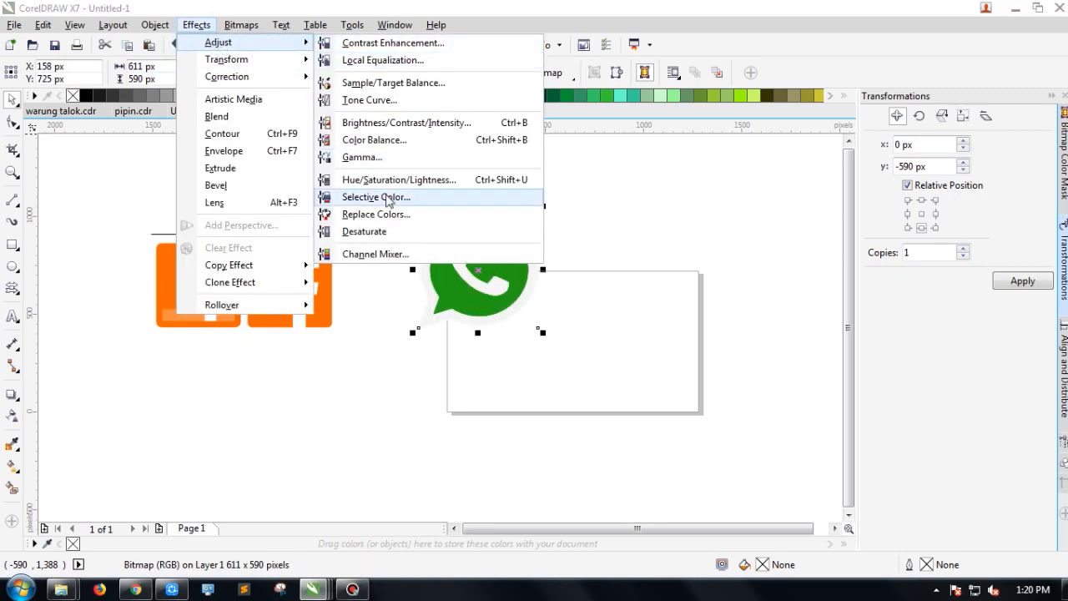
{"action": "left_click", "coordinate": [387, 215]}
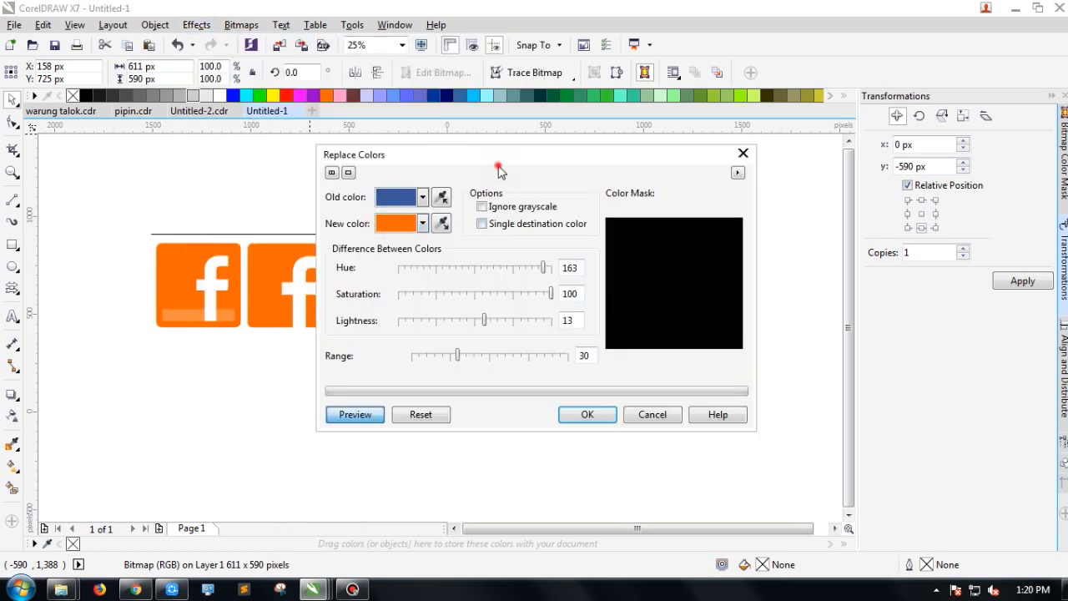
{"action": "left_click_drag", "start_coordinate": [497, 162], "coordinate": [643, 190]}
{"action": "left_click", "coordinate": [587, 222]}
{"action": "left_click", "coordinate": [451, 286]}
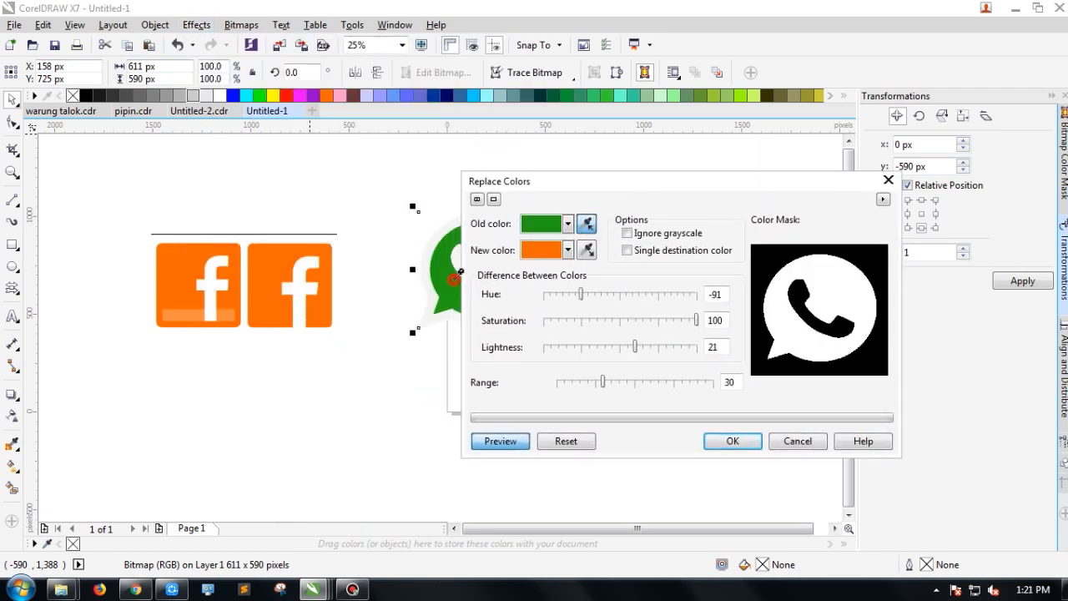
Try pink and a light orange as the new color for the WhatsApp logo's green.
{"action": "left_click", "coordinate": [568, 251]}
{"action": "left_click", "coordinate": [540, 267]}
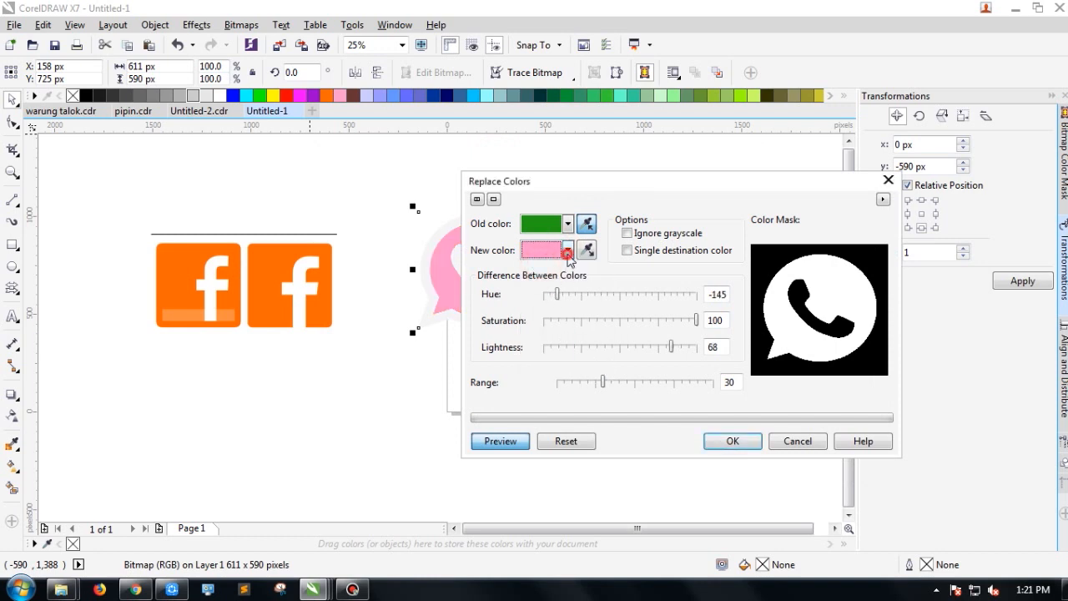
{"action": "left_click", "coordinate": [567, 252]}
{"action": "left_click", "coordinate": [551, 357]}
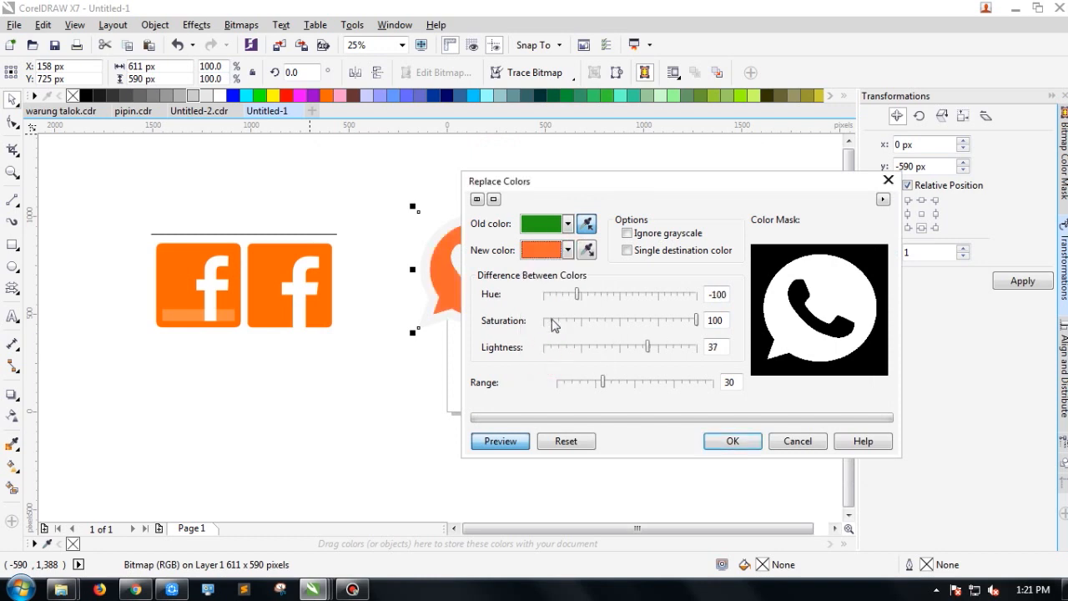
Sample magenta from the color palette as the WhatsApp logo's new color, apply it, and move the logo below the Facebook logos.
{"action": "left_click", "coordinate": [587, 250]}
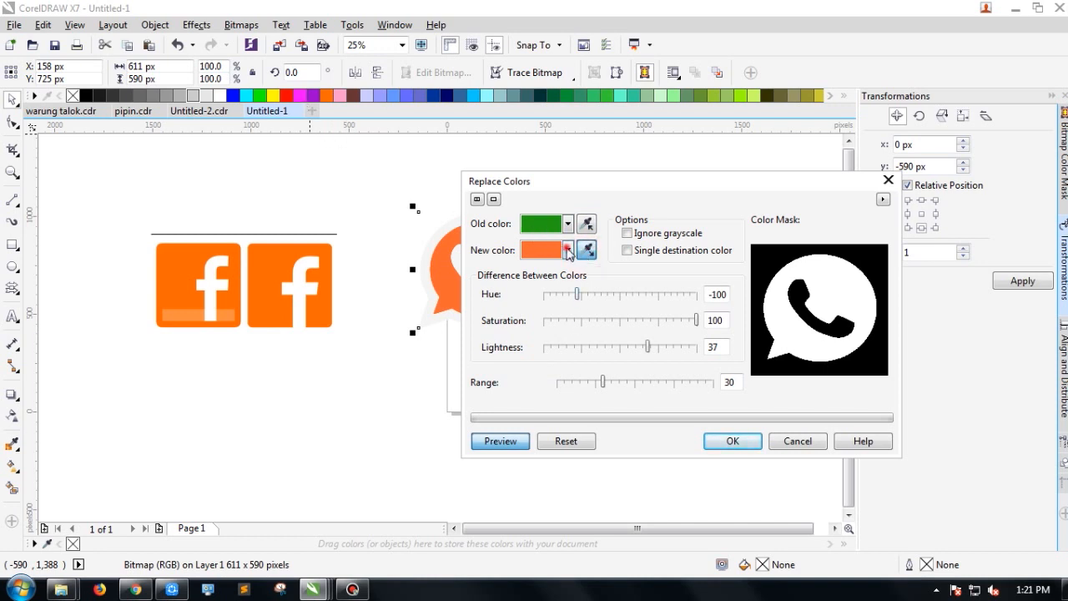
{"action": "left_click", "coordinate": [569, 250]}
{"action": "left_click", "coordinate": [527, 370]}
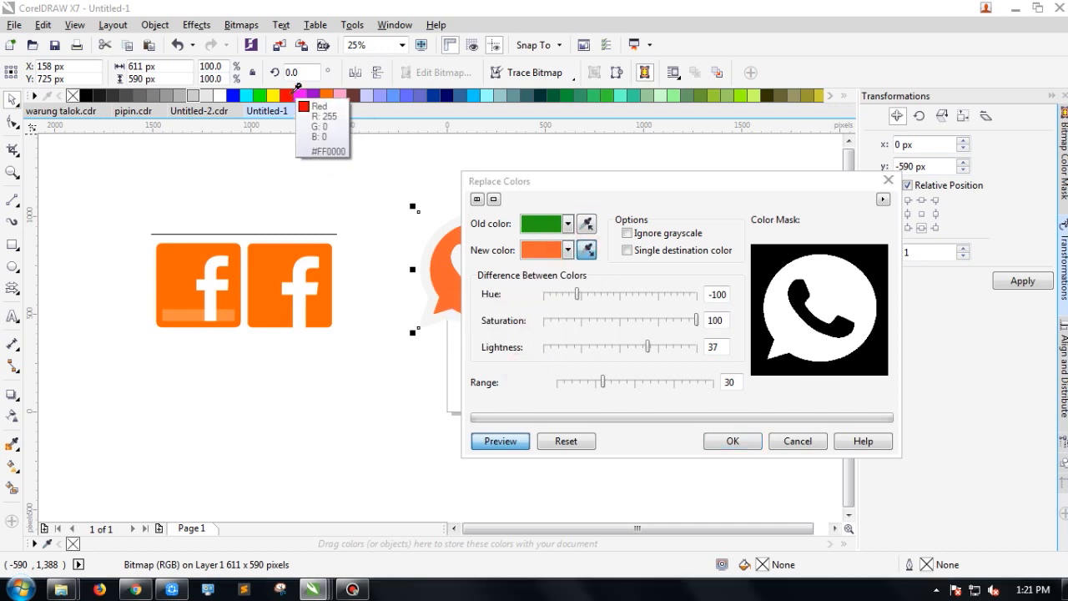
{"action": "left_click", "coordinate": [301, 91]}
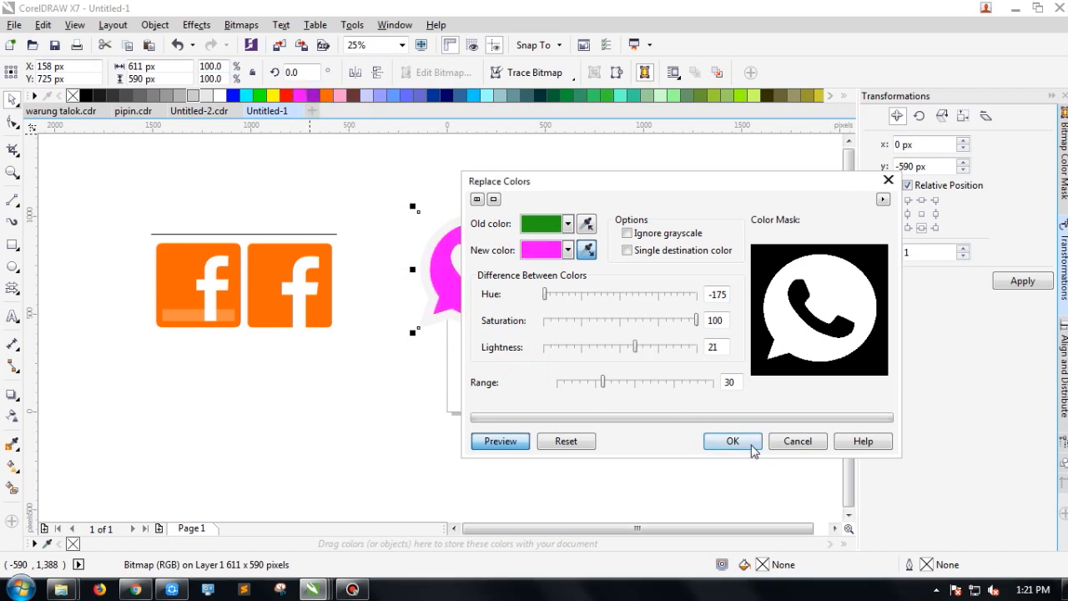
{"action": "left_click", "coordinate": [732, 441]}
{"action": "left_click_drag", "start_coordinate": [431, 282], "coordinate": [202, 414]}
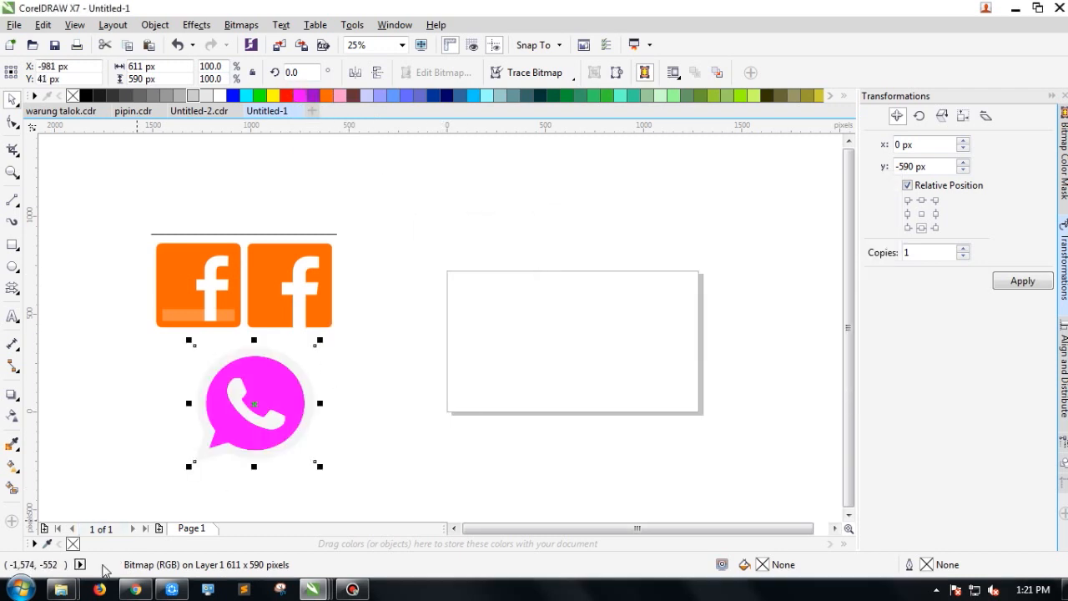
Place 1200x630wa.png from the Sosial media folder into the CorelDRAW document, beside the Facebook logos.
{"action": "mouse_move", "coordinate": [66, 592]}
{"action": "left_click", "coordinate": [271, 509]}
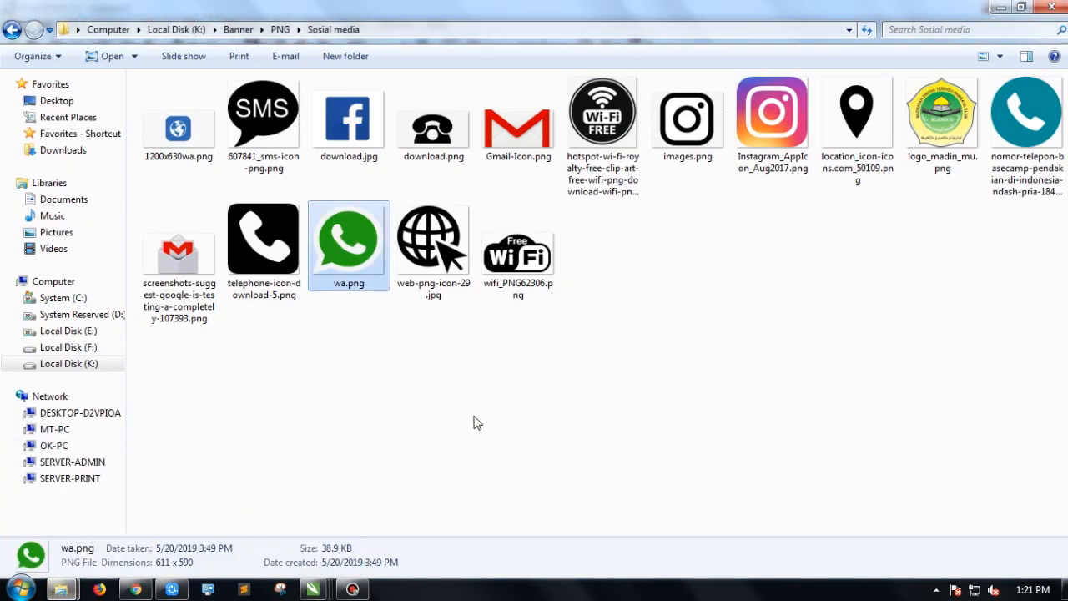
{"action": "left_click", "coordinate": [474, 415]}
{"action": "left_click_drag", "start_coordinate": [189, 129], "coordinate": [487, 279]}
{"action": "scroll", "coordinate": [501, 271], "scroll_direction": "up", "scroll_amount": 1}
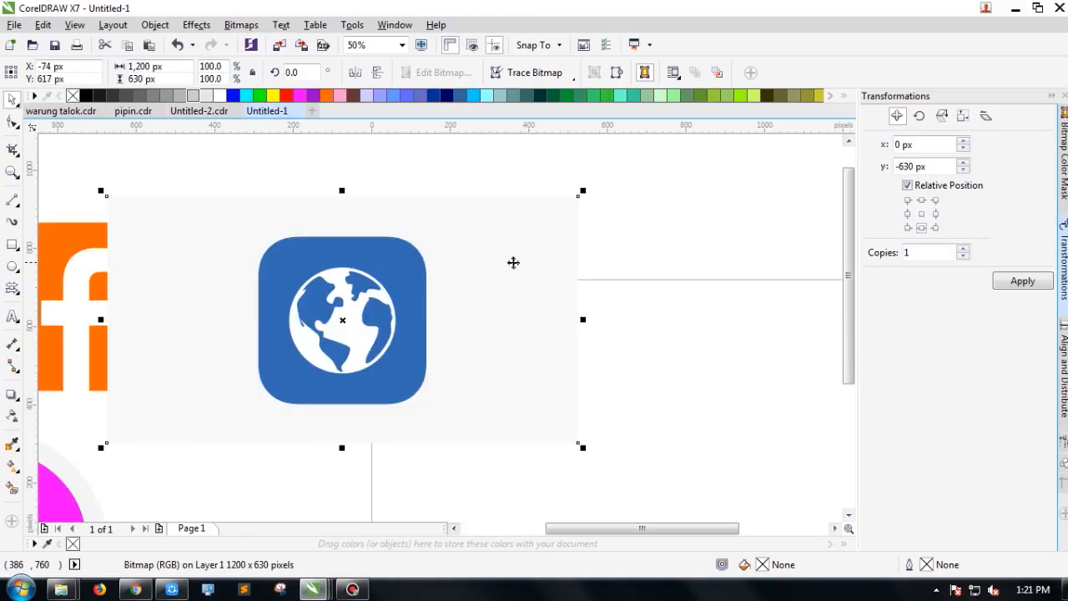
Crop the globe icon bitmap to about 486 by 510 px closely around the blue rounded square.
{"action": "left_click", "coordinate": [12, 150]}
{"action": "left_click_drag", "start_coordinate": [250, 202], "coordinate": [438, 420]}
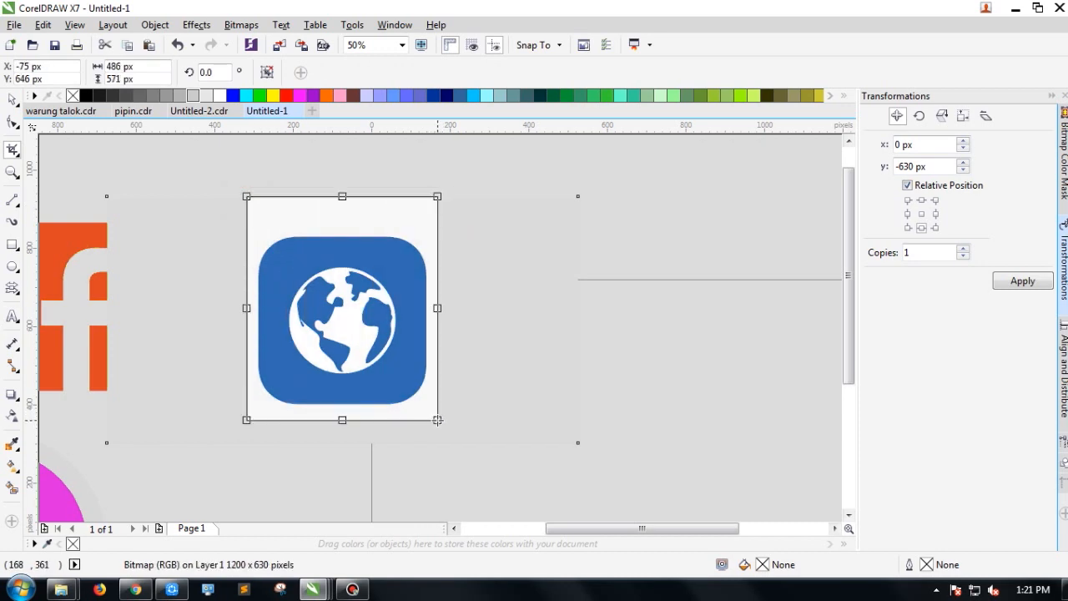
{"action": "left_click_drag", "start_coordinate": [342, 196], "coordinate": [341, 221]}
{"action": "key", "text": "Return"}
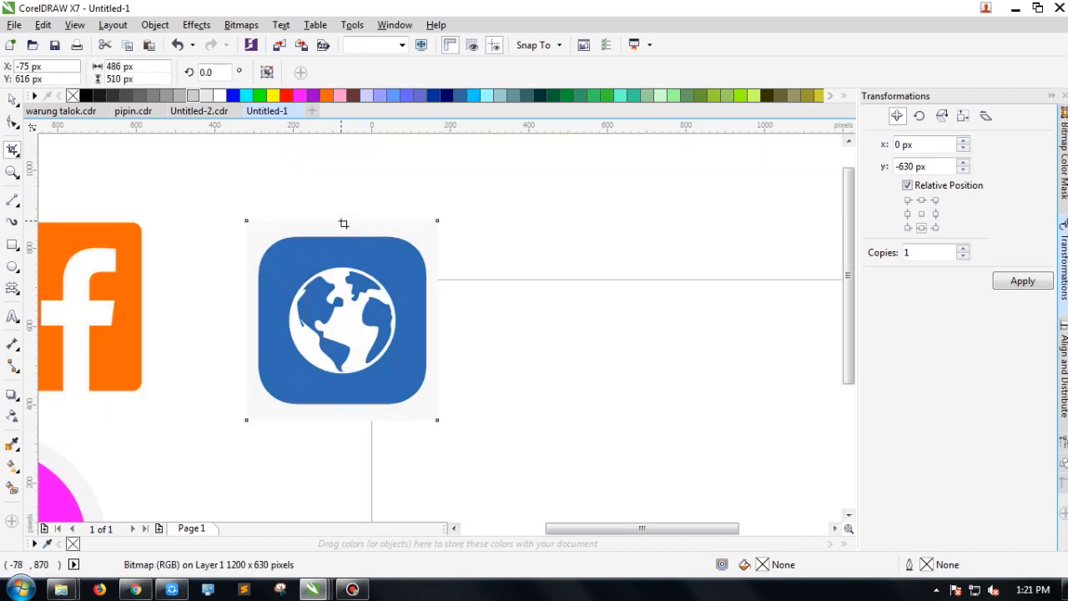
{"action": "left_click", "coordinate": [8, 99]}
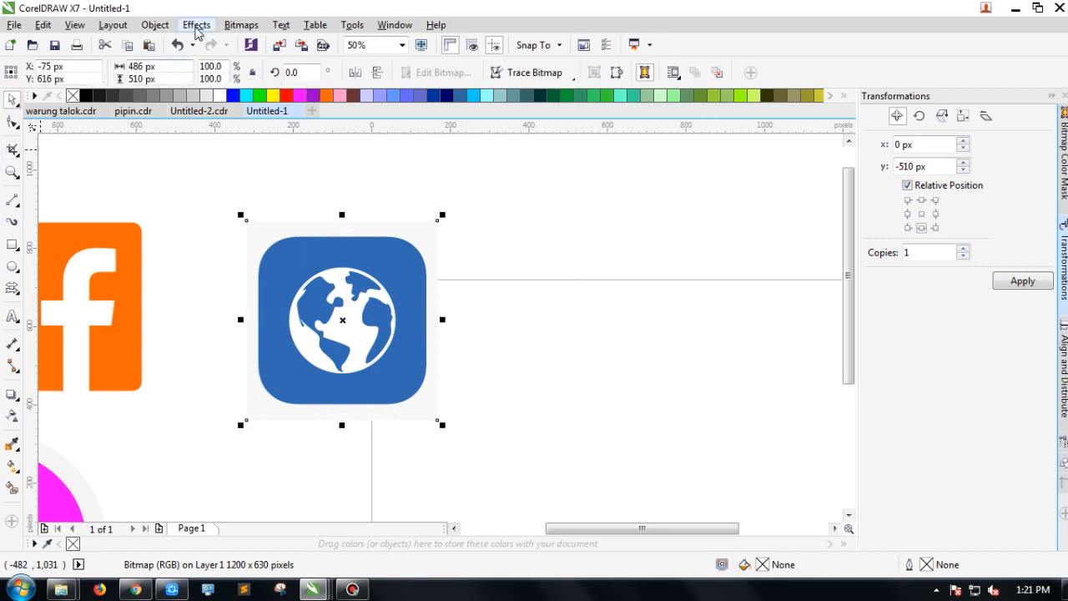
Open Replace Colors for the globe icon, reset its settings, and sample the icon's blue background as the old color.
{"action": "left_click", "coordinate": [196, 27]}
{"action": "mouse_move", "coordinate": [219, 42]}
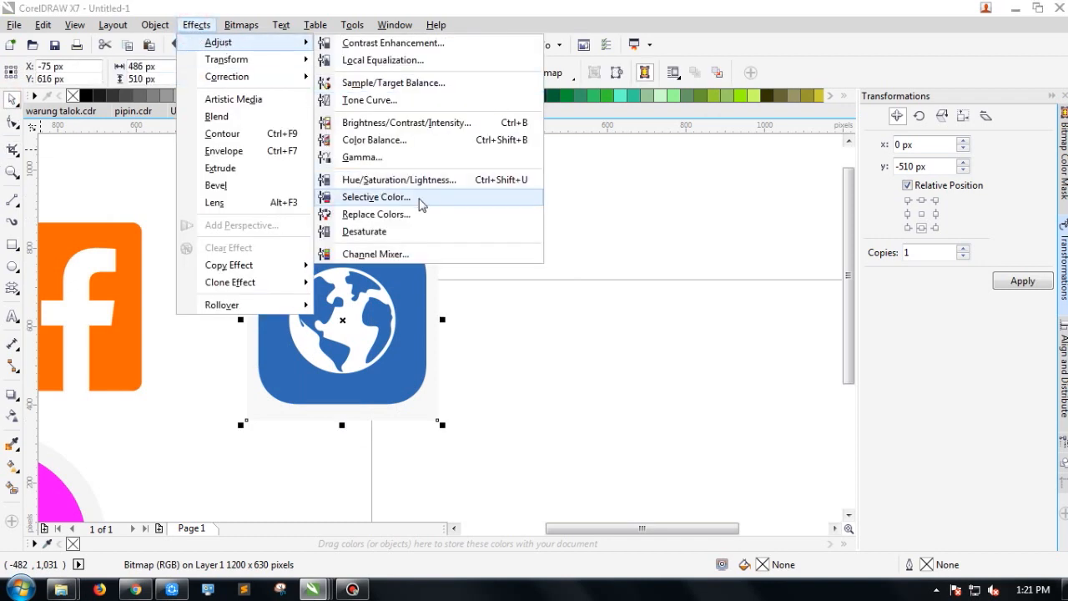
{"action": "left_click", "coordinate": [376, 215]}
{"action": "left_click_drag", "start_coordinate": [401, 147], "coordinate": [448, 172]}
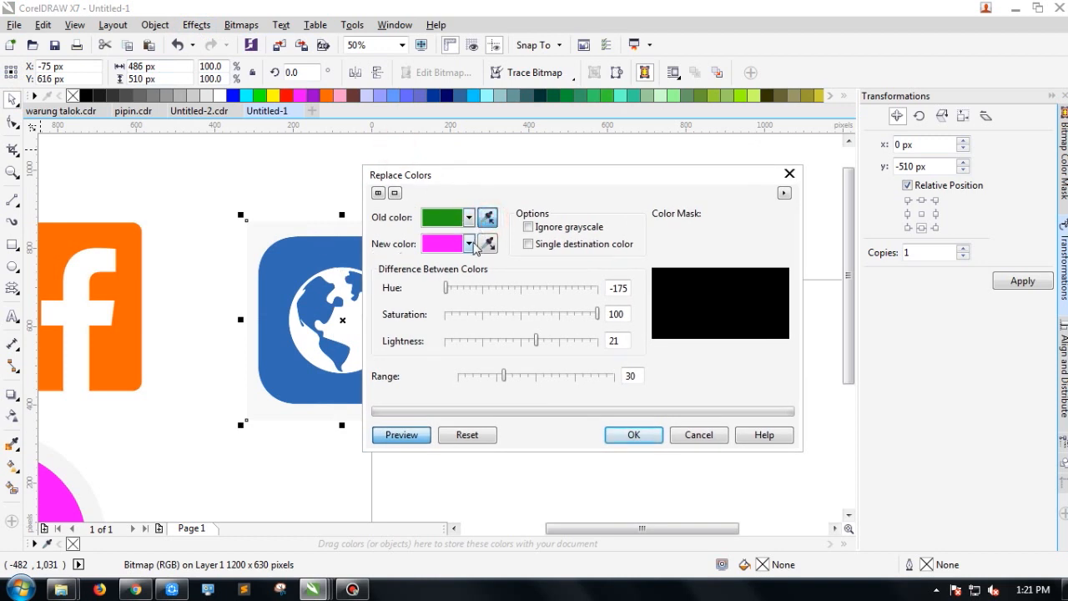
{"action": "left_click", "coordinate": [488, 217]}
{"action": "left_click", "coordinate": [488, 437]}
{"action": "left_click", "coordinate": [487, 218]}
{"action": "left_click", "coordinate": [298, 264]}
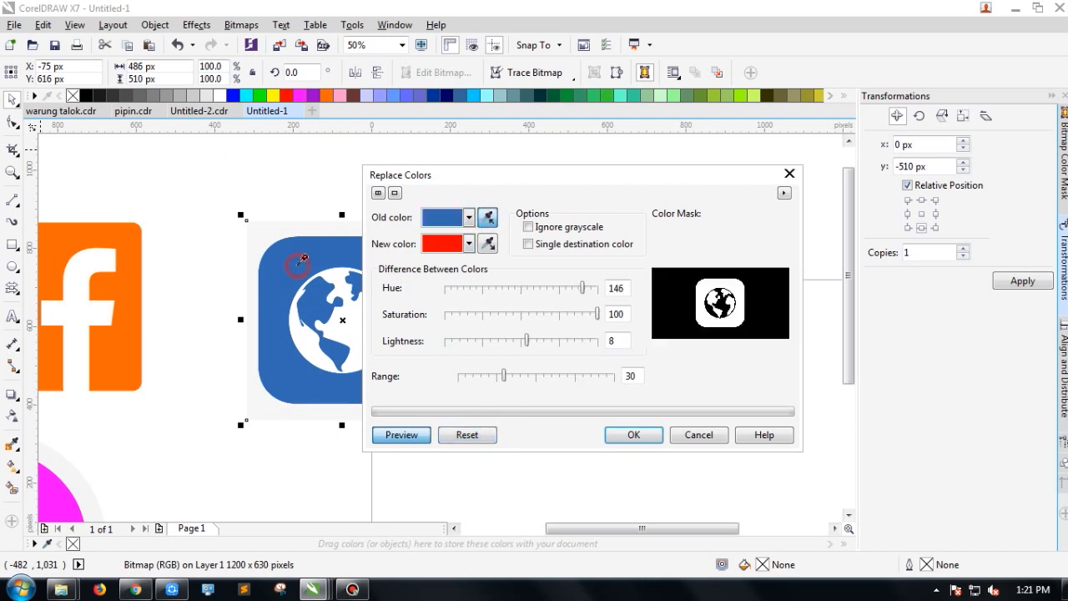
Try green, orange, yellow and dark red as the new color for the globe icon's blue.
{"action": "left_click", "coordinate": [469, 243]}
{"action": "left_click", "coordinate": [455, 315]}
{"action": "left_click_drag", "start_coordinate": [509, 179], "coordinate": [563, 172]}
{"action": "left_click", "coordinate": [524, 238]}
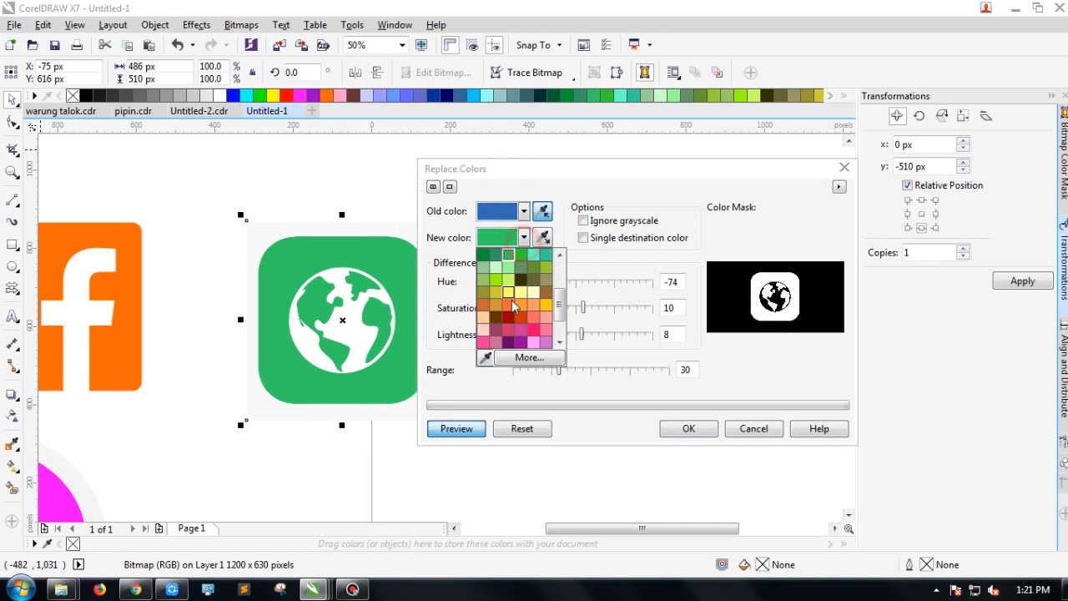
{"action": "left_click", "coordinate": [507, 311]}
{"action": "left_click", "coordinate": [523, 238]}
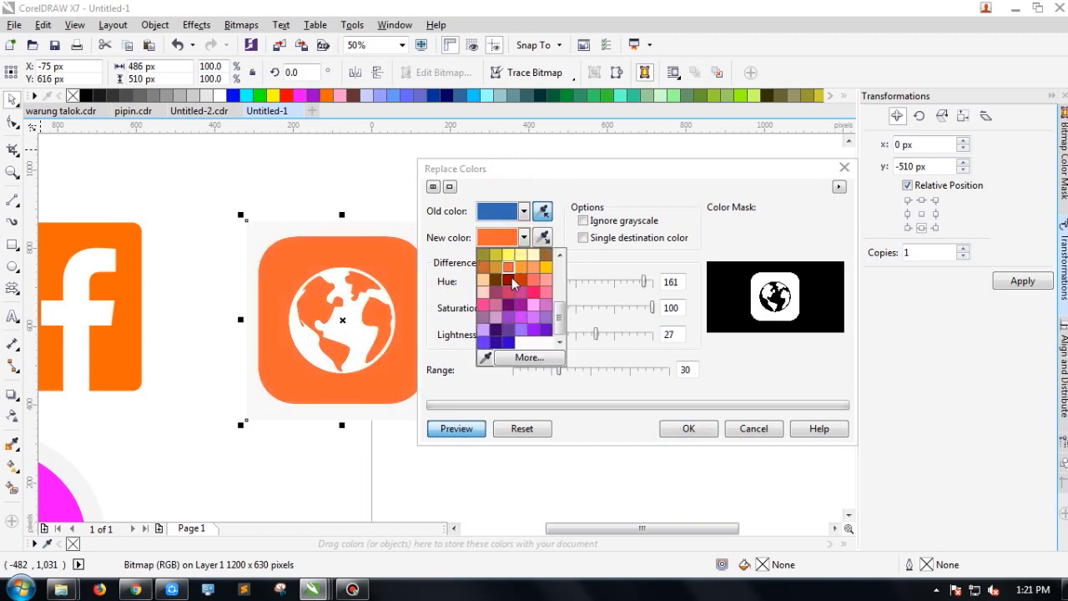
{"action": "left_click", "coordinate": [524, 238]}
{"action": "left_click", "coordinate": [525, 237]}
{"action": "left_click", "coordinate": [509, 257]}
{"action": "left_click", "coordinate": [523, 238]}
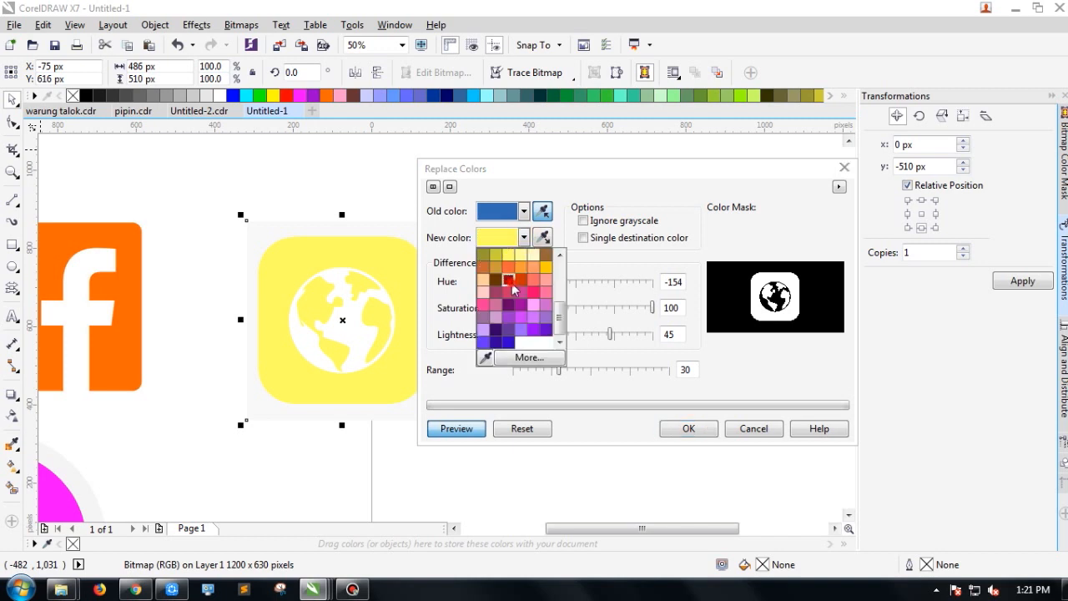
{"action": "left_click", "coordinate": [509, 280]}
Choose dark purple as the globe icon's new color and apply the replacement.
{"action": "left_click", "coordinate": [524, 238]}
{"action": "left_click", "coordinate": [509, 306]}
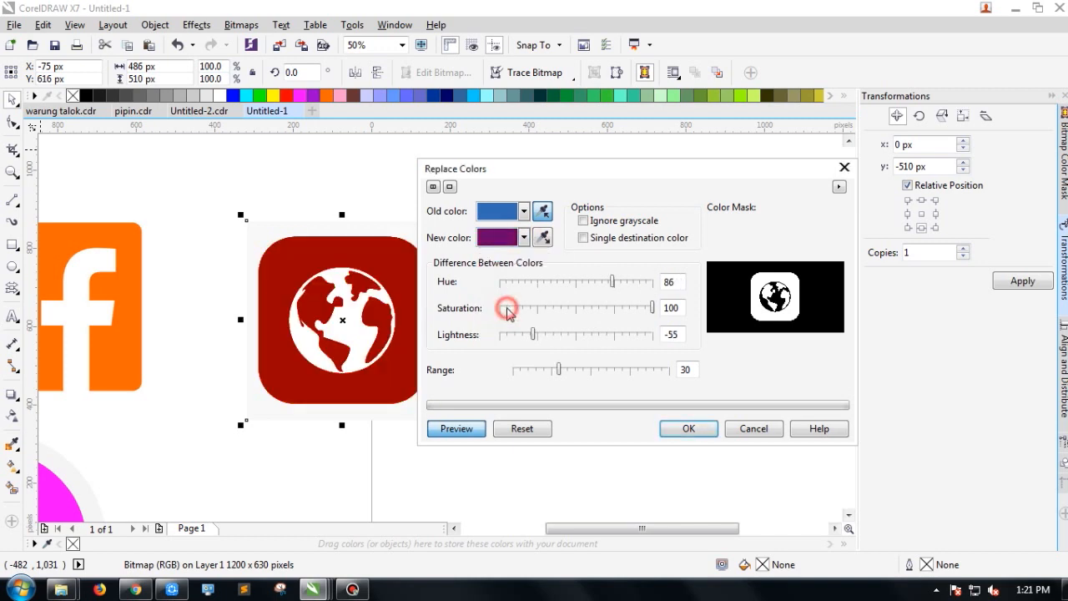
{"action": "left_click", "coordinate": [689, 428]}
Move the globe icon up so it sits higher than the Facebook logos, and deselect it.
{"action": "scroll", "coordinate": [496, 324], "scroll_direction": "down", "scroll_amount": 1}
{"action": "left_click", "coordinate": [544, 205]}
{"action": "left_click_drag", "start_coordinate": [427, 310], "coordinate": [394, 212]}
{"action": "left_click", "coordinate": [516, 207]}
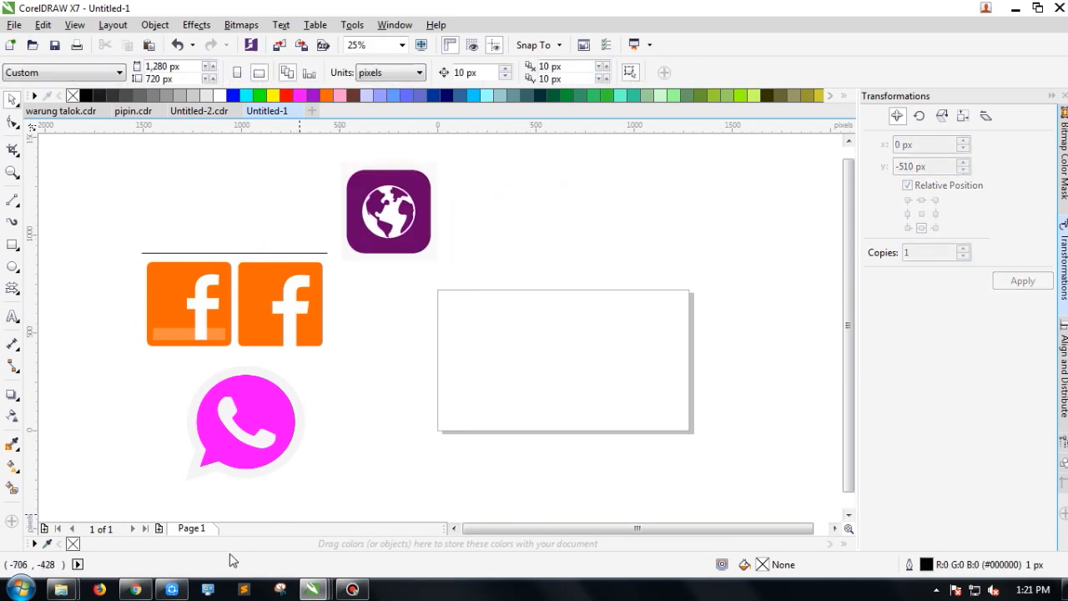
Place the red roses picture from the undangan folder into the CorelDRAW document, over the page.
{"action": "mouse_move", "coordinate": [55, 591]}
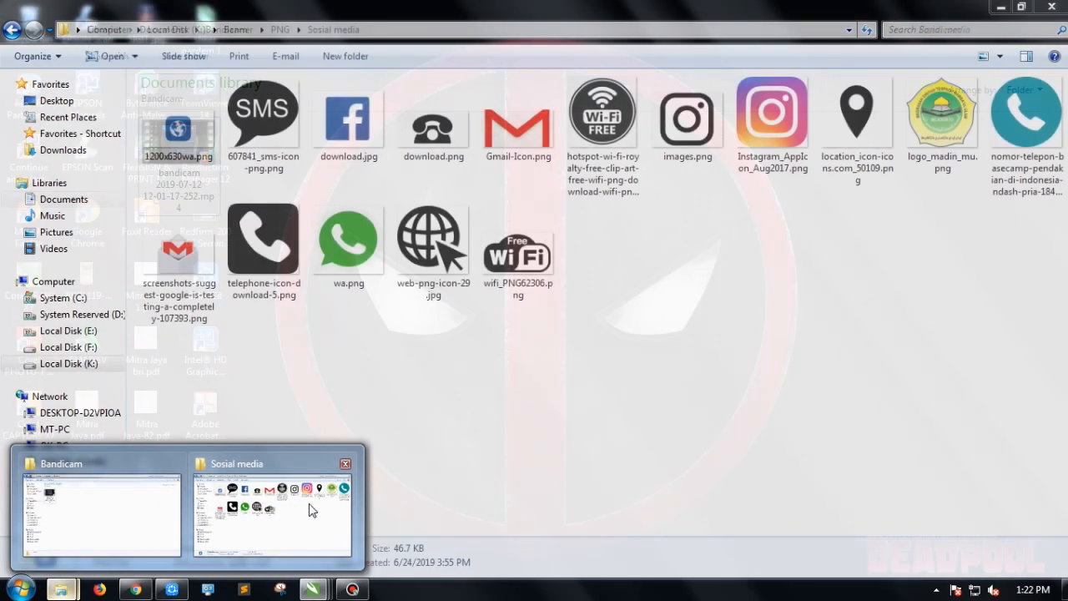
{"action": "left_click", "coordinate": [311, 510]}
{"action": "left_click", "coordinate": [12, 29]}
{"action": "left_click", "coordinate": [597, 124]}
{"action": "double_click", "coordinate": [598, 124]}
{"action": "left_click_drag", "start_coordinate": [349, 104], "coordinate": [460, 422]}
Open Replace Colors for the roses bitmap, reset its settings, and use the petals' red as the old color.
{"action": "scroll", "coordinate": [515, 345], "scroll_direction": "up", "scroll_amount": 1}
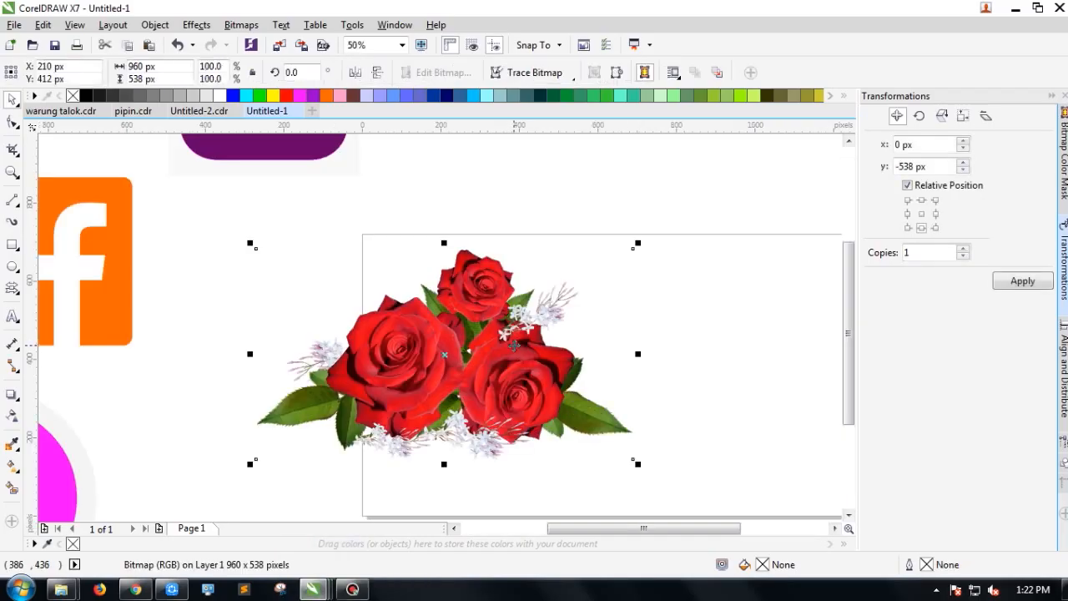
{"action": "scroll", "coordinate": [526, 338], "scroll_direction": "up", "scroll_amount": 1}
{"action": "scroll", "coordinate": [430, 339], "scroll_direction": "down", "scroll_amount": 1}
{"action": "left_click", "coordinate": [196, 25]}
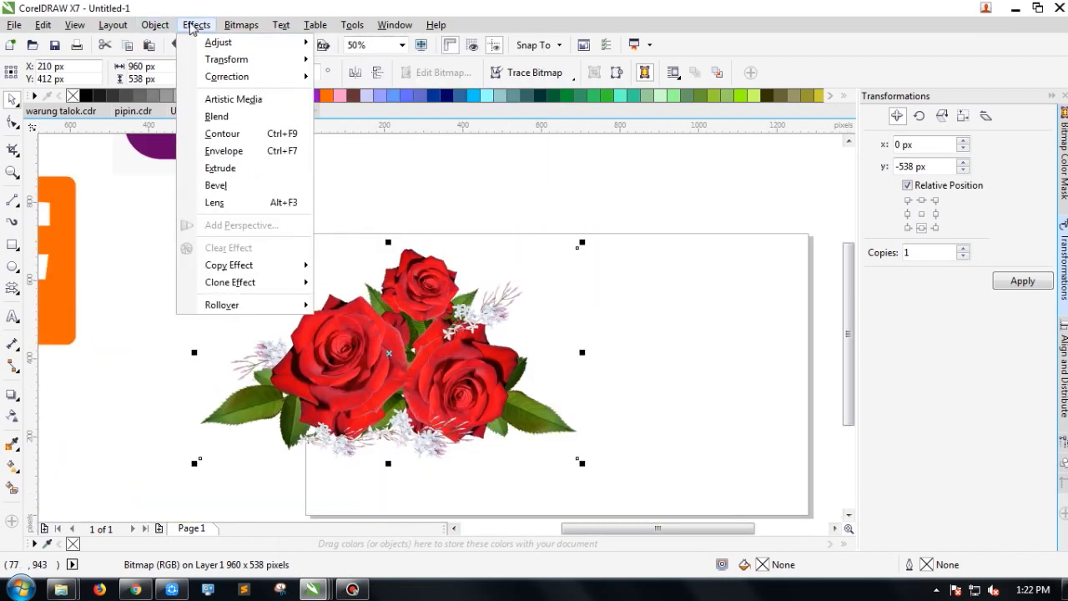
{"action": "mouse_move", "coordinate": [219, 42]}
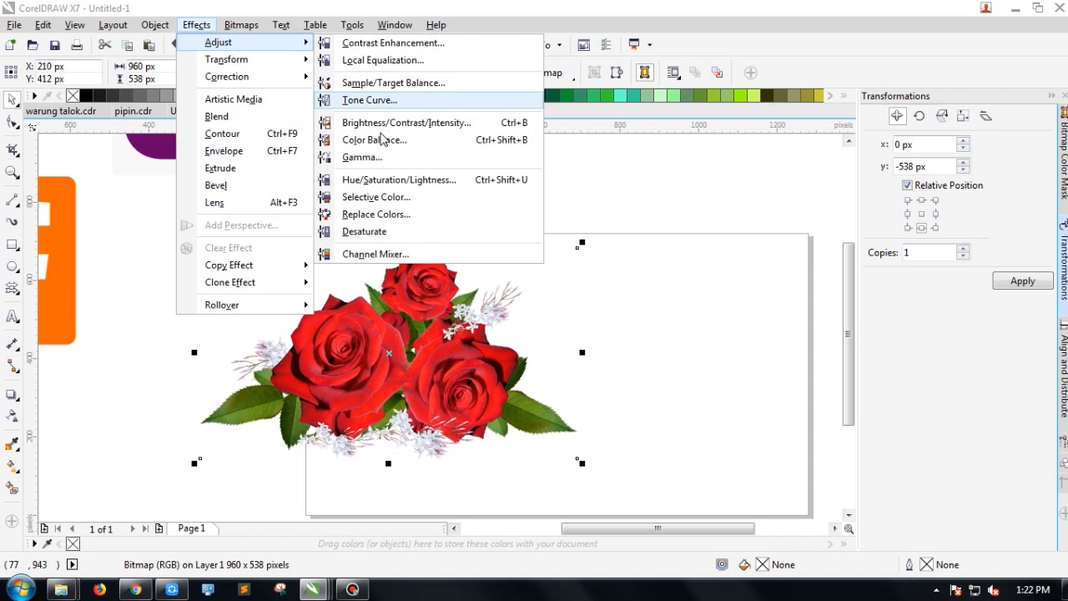
{"action": "left_click", "coordinate": [375, 215]}
{"action": "left_click_drag", "start_coordinate": [437, 158], "coordinate": [549, 174]}
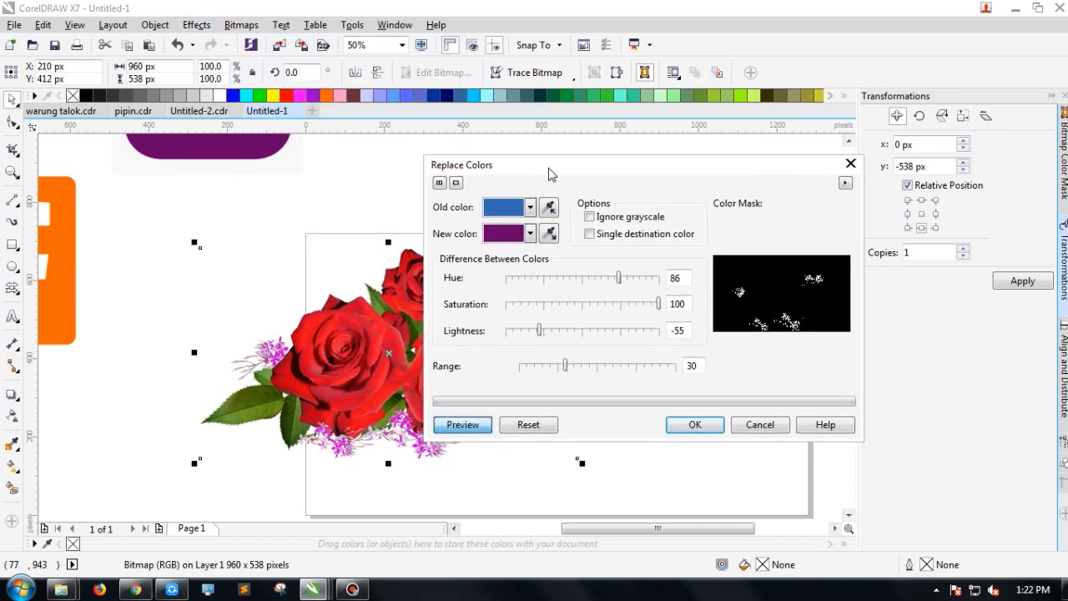
{"action": "left_click", "coordinate": [528, 425]}
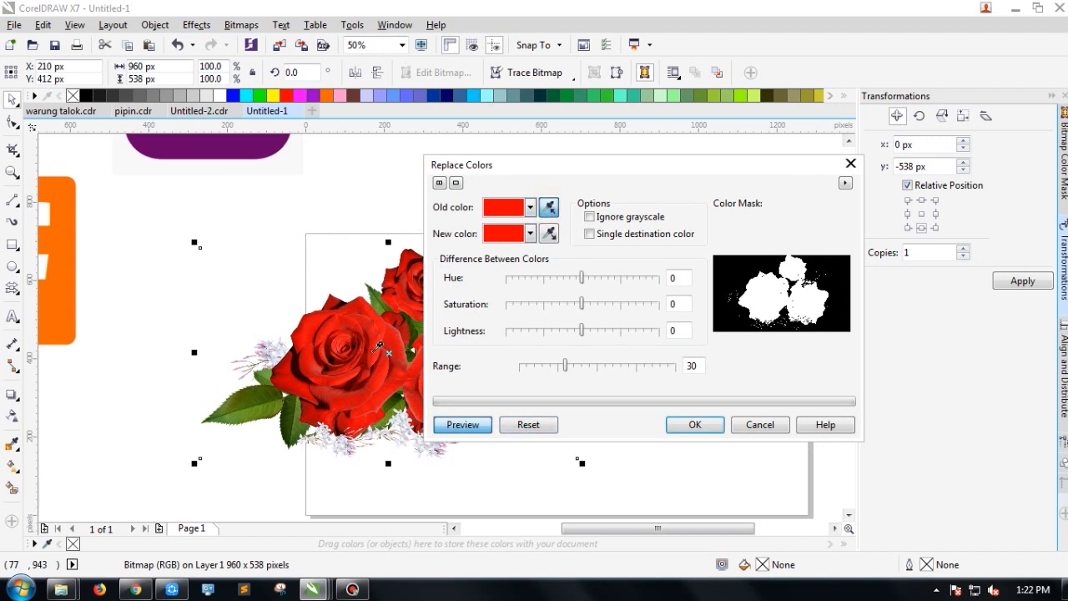
Choose cyan as the roses' new color and try hue shifts to turquoise, blue and pink.
{"action": "left_click", "coordinate": [530, 236]}
{"action": "left_click", "coordinate": [488, 252]}
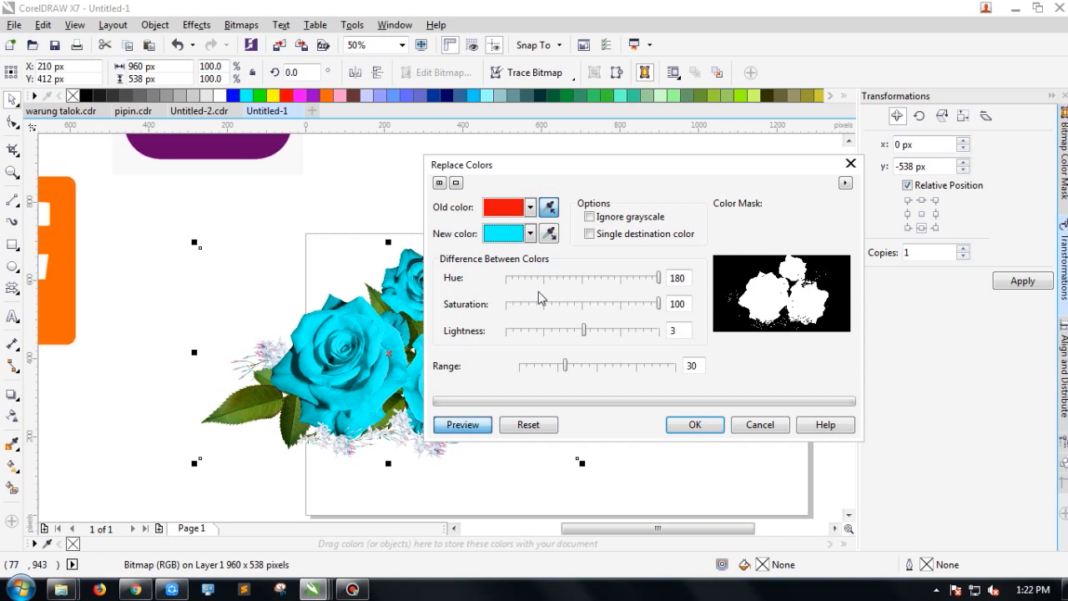
{"action": "left_click_drag", "start_coordinate": [659, 278], "coordinate": [655, 279]}
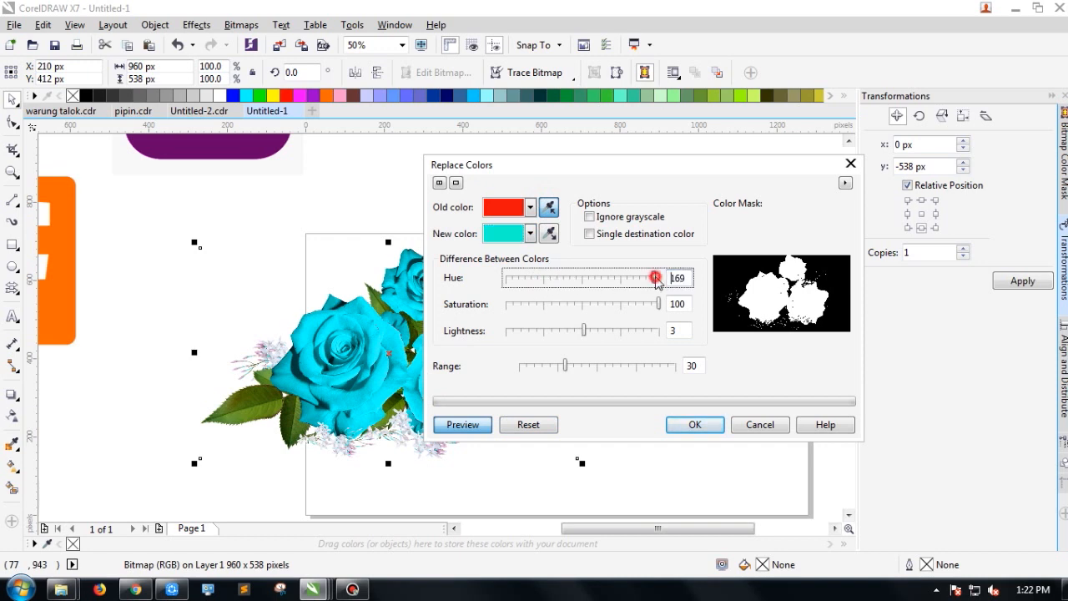
{"action": "left_click", "coordinate": [530, 278]}
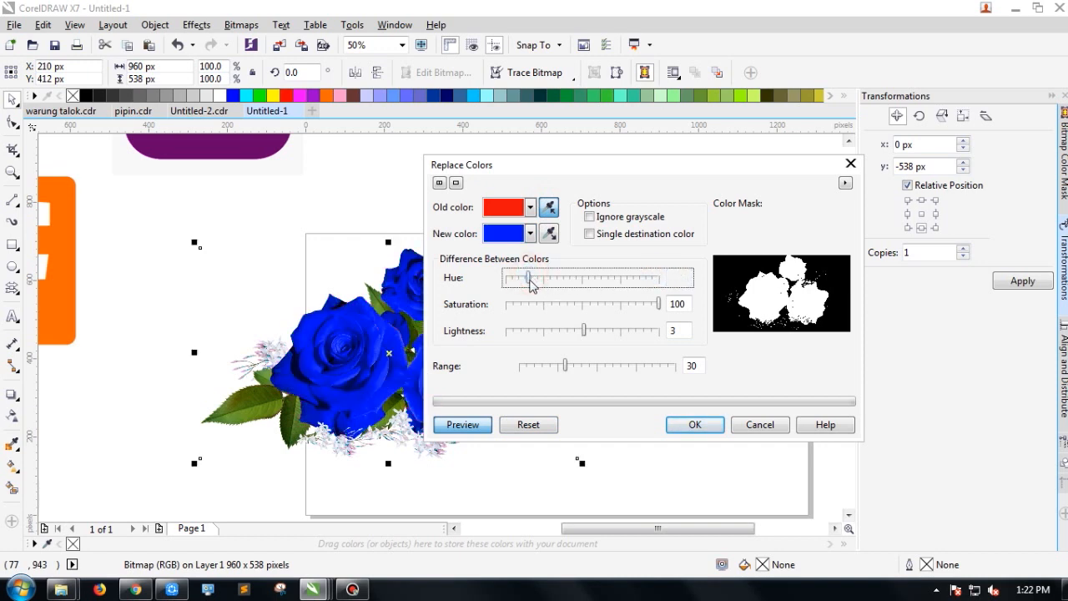
{"action": "left_click_drag", "start_coordinate": [543, 288], "coordinate": [558, 286]}
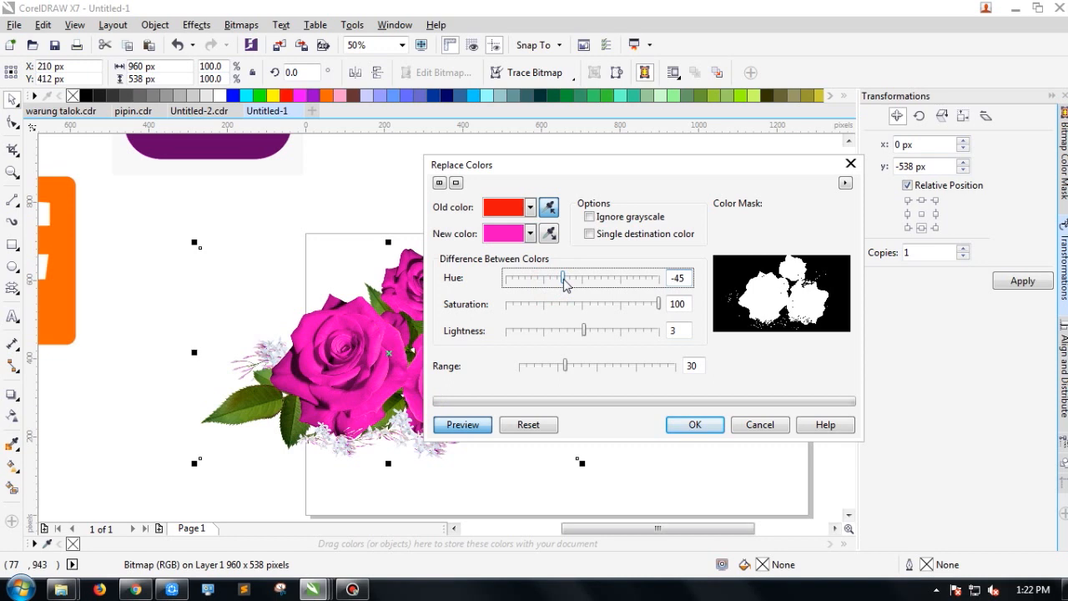
Set the hue difference to -71 for purple roses and apply the color replacement.
{"action": "left_click_drag", "start_coordinate": [565, 283], "coordinate": [551, 284]}
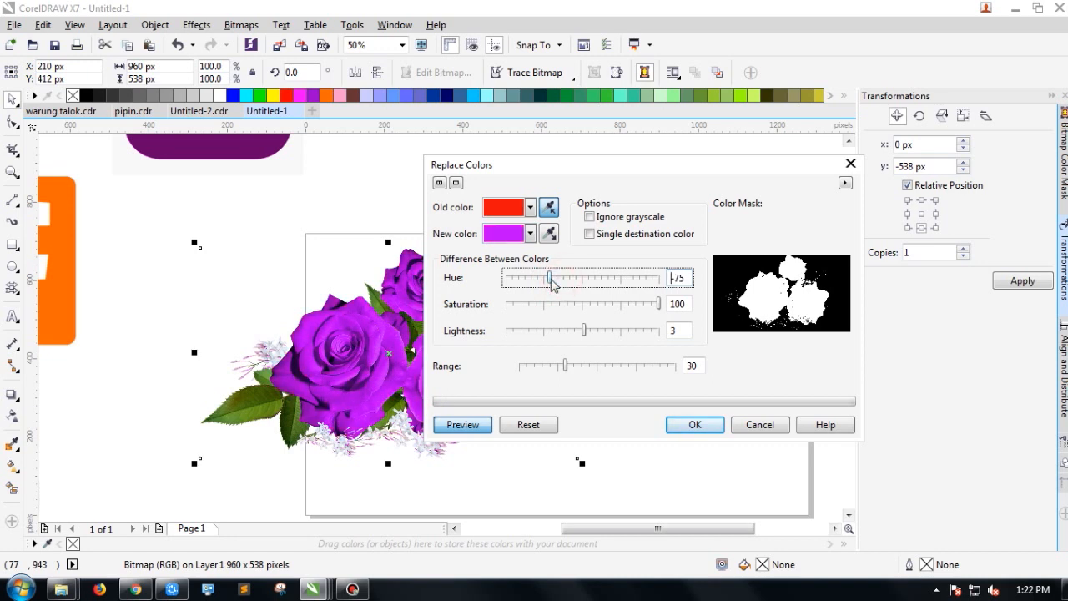
{"action": "mouse_move", "coordinate": [603, 172]}
{"action": "left_mouse_down"}
{"action": "mouse_move", "coordinate": [722, 205]}
{"action": "mouse_move", "coordinate": [607, 175]}
{"action": "left_mouse_up"}
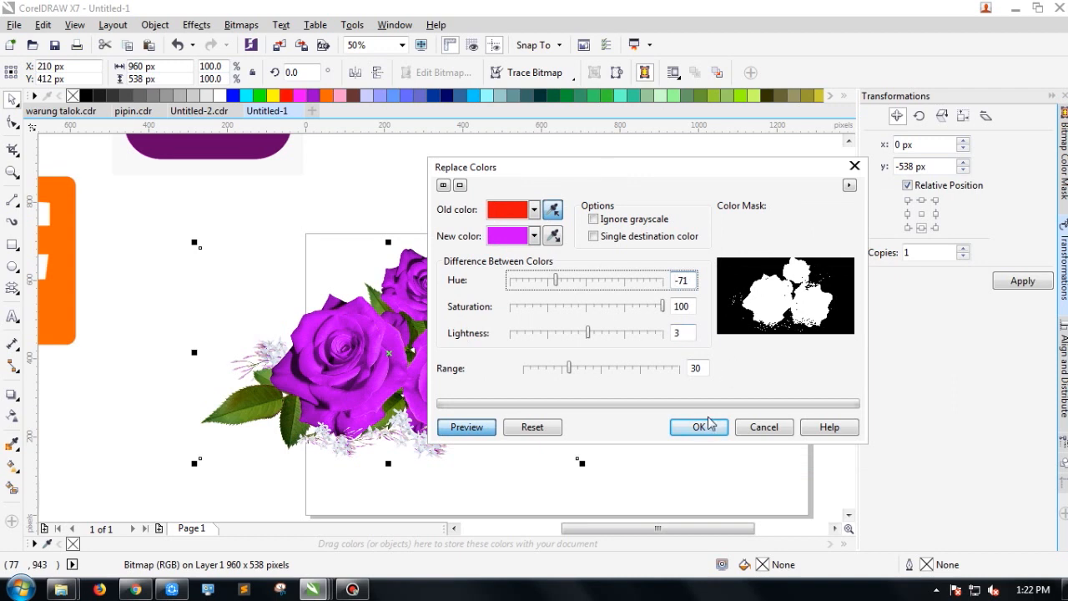
{"action": "left_click", "coordinate": [699, 426]}
Move the purple roses so they straddle the page's left edge, and deselect them.
{"action": "scroll", "coordinate": [472, 312], "scroll_direction": "up", "scroll_amount": 4}
{"action": "scroll", "coordinate": [473, 311], "scroll_direction": "down", "scroll_amount": 4}
{"action": "left_click", "coordinate": [487, 238]}
{"action": "left_click", "coordinate": [459, 162]}
{"action": "scroll", "coordinate": [413, 288], "scroll_direction": "down", "scroll_amount": 2}
{"action": "left_click", "coordinate": [409, 299]}
{"action": "left_click_drag", "start_coordinate": [409, 299], "coordinate": [384, 316]}
{"action": "left_click", "coordinate": [405, 436]}
Look through the Produk and other folders, and place beduk-png.png from the other folder into the CorelDRAW document, beside the roses.
{"action": "mouse_move", "coordinate": [61, 589]}
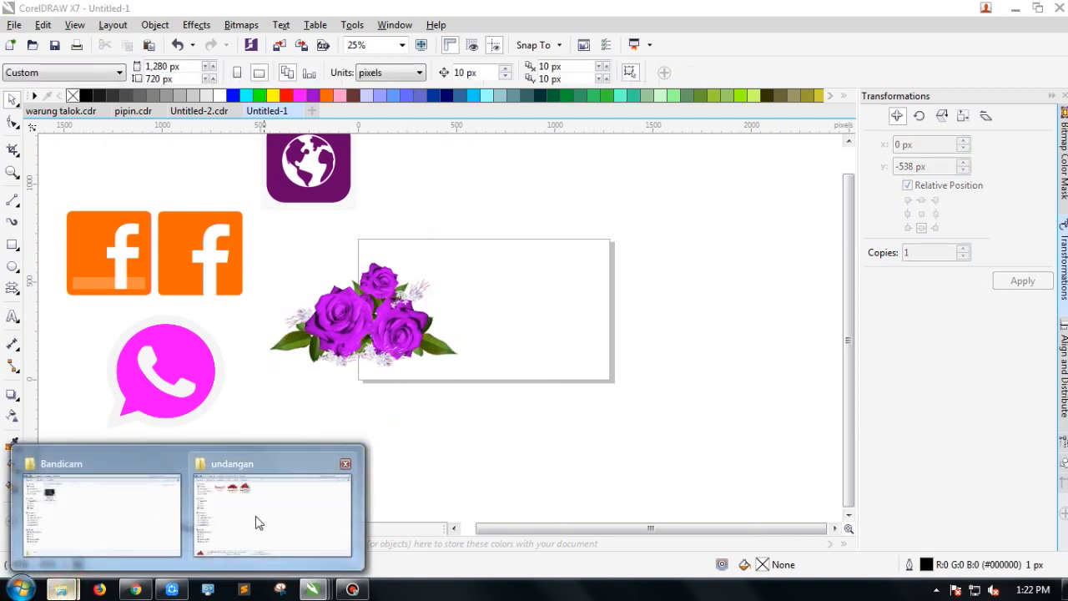
{"action": "left_click", "coordinate": [260, 518]}
{"action": "left_click", "coordinate": [12, 31]}
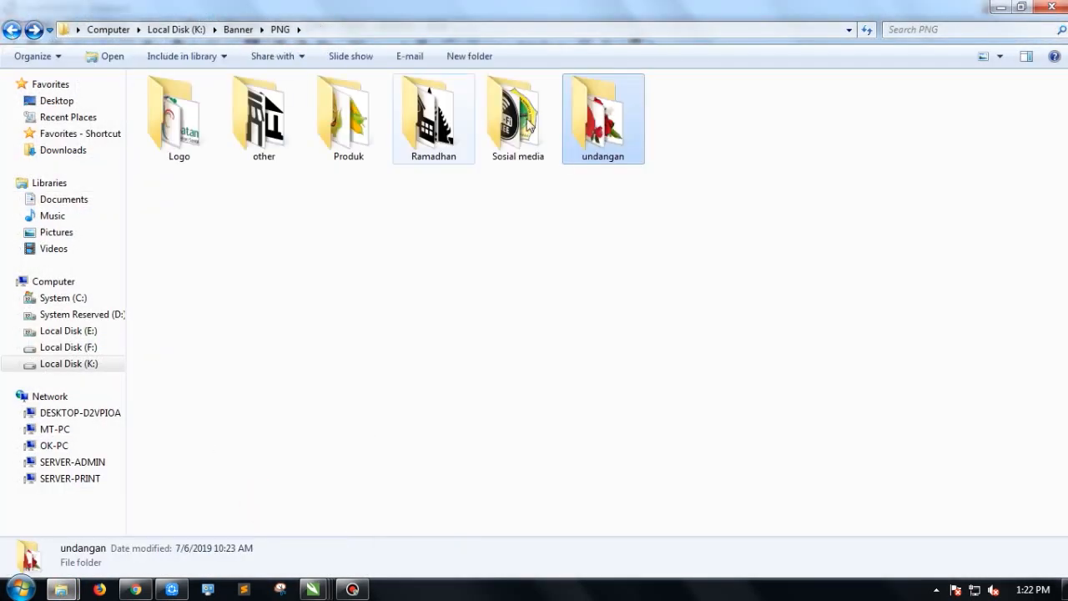
{"action": "double_click", "coordinate": [349, 144]}
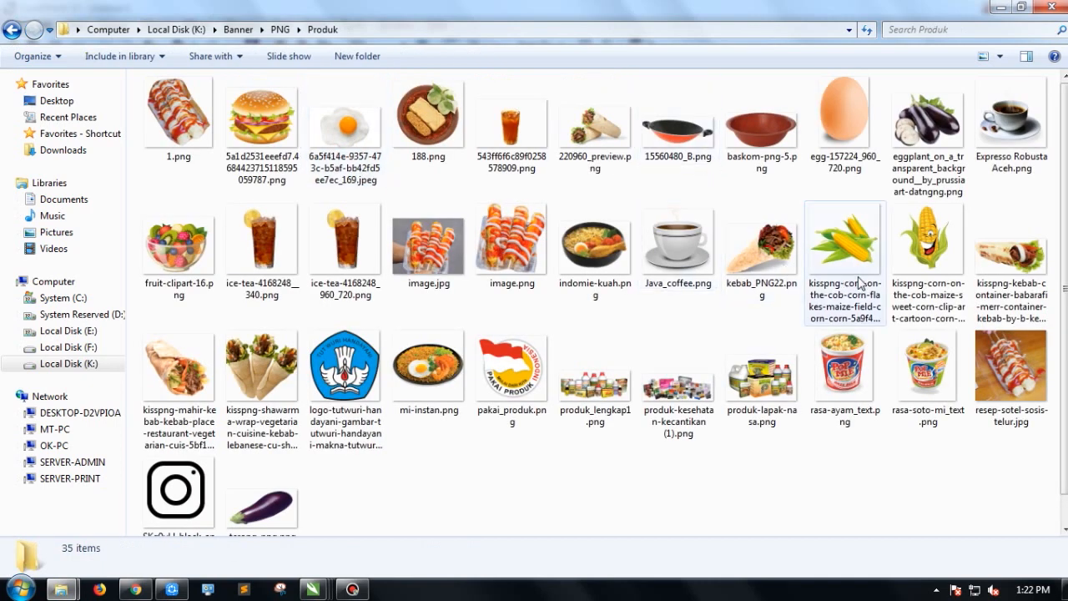
{"action": "left_click", "coordinate": [10, 31]}
{"action": "double_click", "coordinate": [260, 108]}
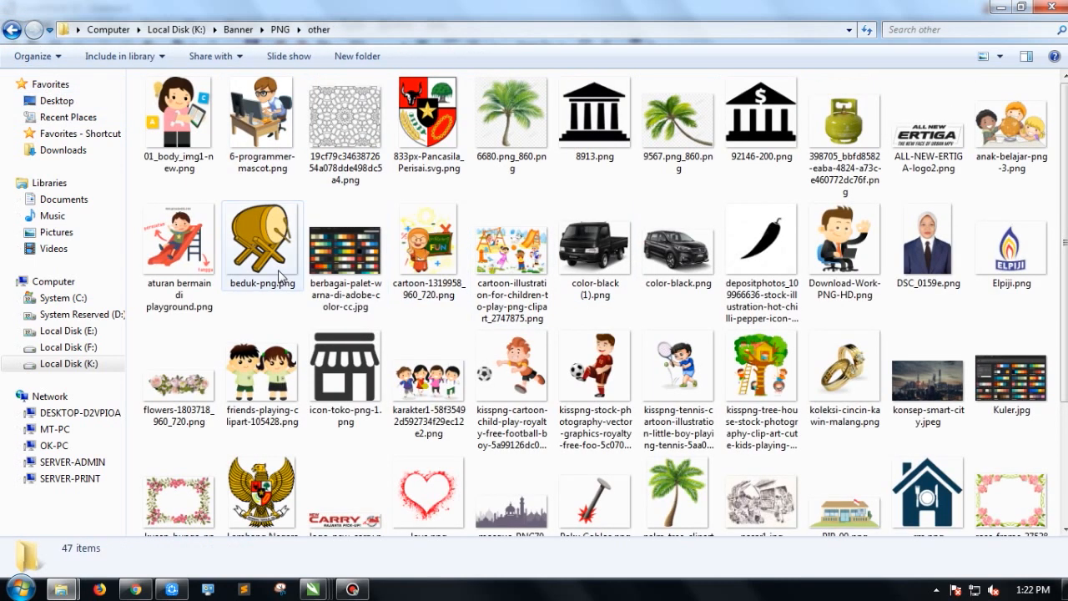
{"action": "mouse_move", "coordinate": [1065, 167]}
{"action": "left_mouse_down"}
{"action": "mouse_move", "coordinate": [1065, 225]}
{"action": "mouse_move", "coordinate": [1065, 175]}
{"action": "left_mouse_up"}
{"action": "left_click_drag", "start_coordinate": [262, 233], "coordinate": [509, 343]}
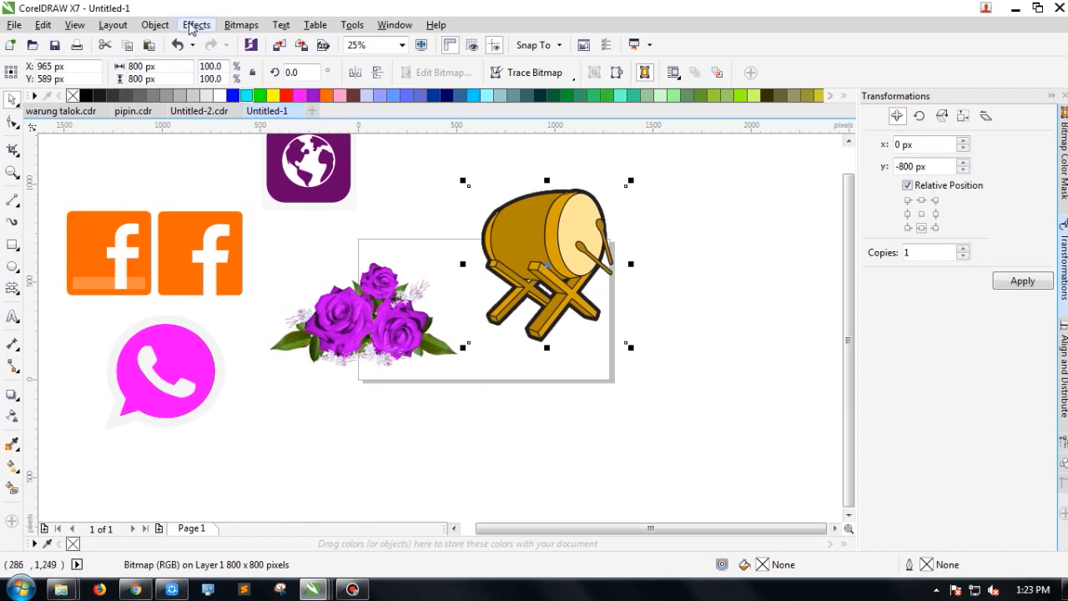
Open Replace Colors for the drum bitmap, reset its settings, and sample the drum's golden brown as the old color.
{"action": "left_click", "coordinate": [155, 25]}
{"action": "mouse_move", "coordinate": [196, 25]}
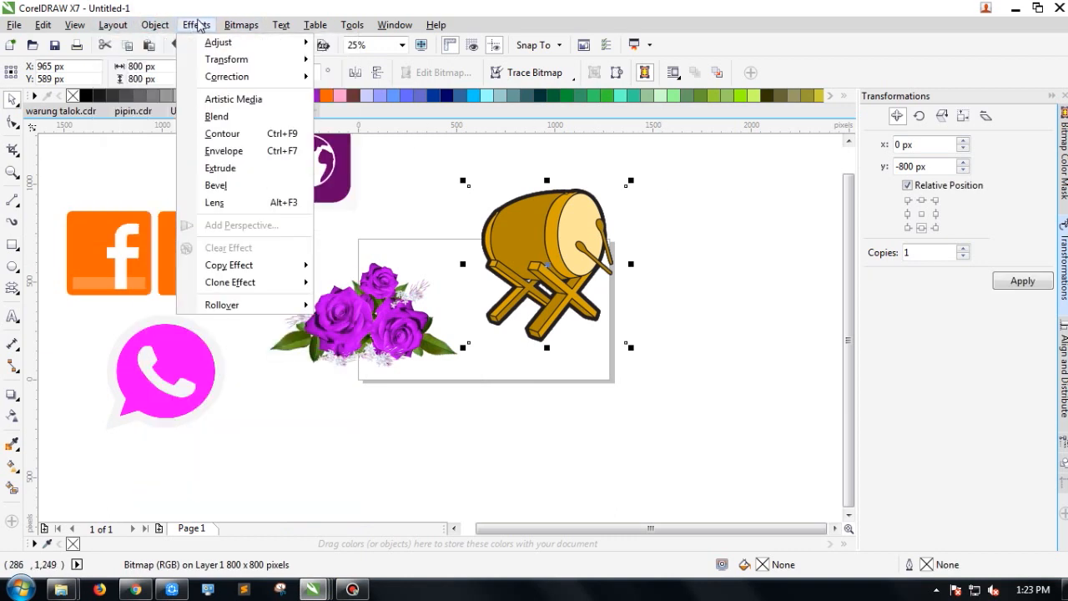
{"action": "mouse_move", "coordinate": [216, 49]}
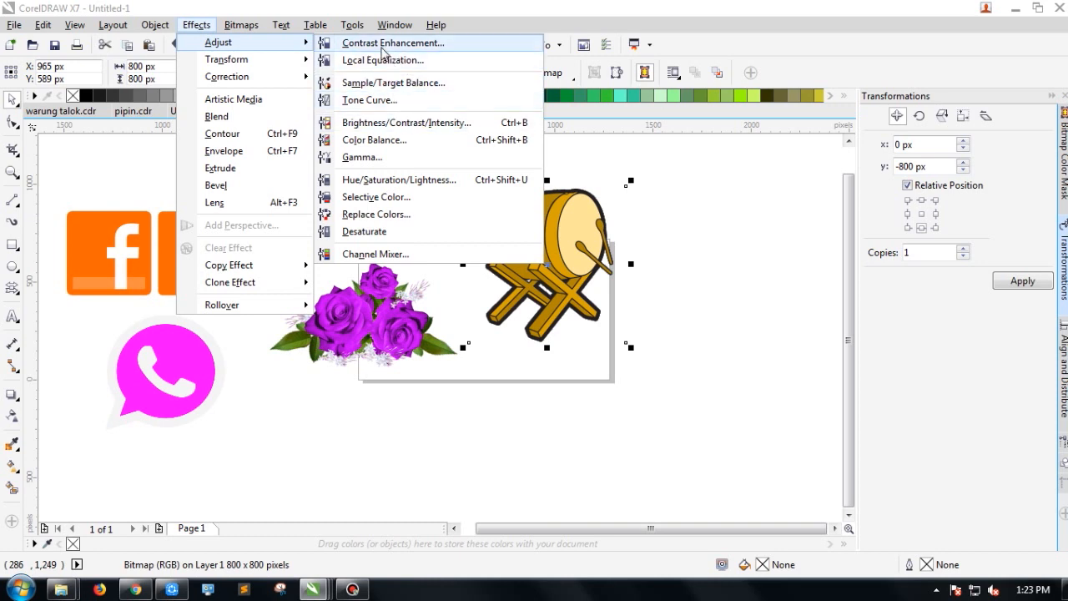
{"action": "left_click", "coordinate": [377, 214]}
{"action": "left_click_drag", "start_coordinate": [539, 154], "coordinate": [427, 264]}
{"action": "left_click", "coordinate": [304, 517]}
{"action": "left_click", "coordinate": [330, 300]}
{"action": "left_click", "coordinate": [531, 219]}
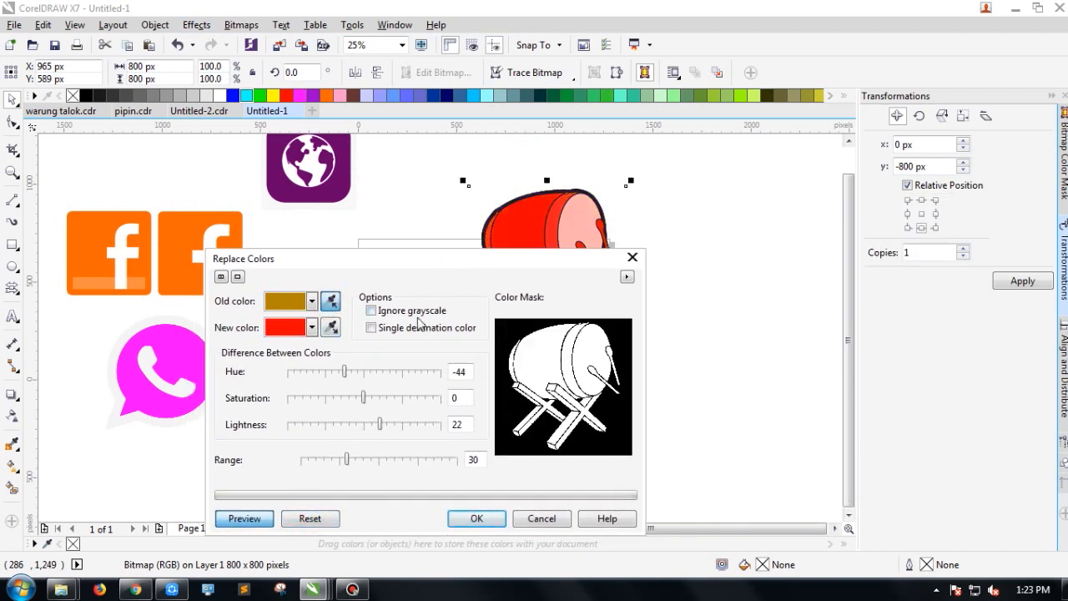
Try several new colors for the drum's golden brown, including orange and dark olive.
{"action": "left_click", "coordinate": [311, 327]}
{"action": "left_click", "coordinate": [300, 359]}
{"action": "left_click", "coordinate": [311, 331]}
{"action": "left_click", "coordinate": [282, 351]}
{"action": "left_click", "coordinate": [313, 329]}
{"action": "left_click", "coordinate": [270, 350]}
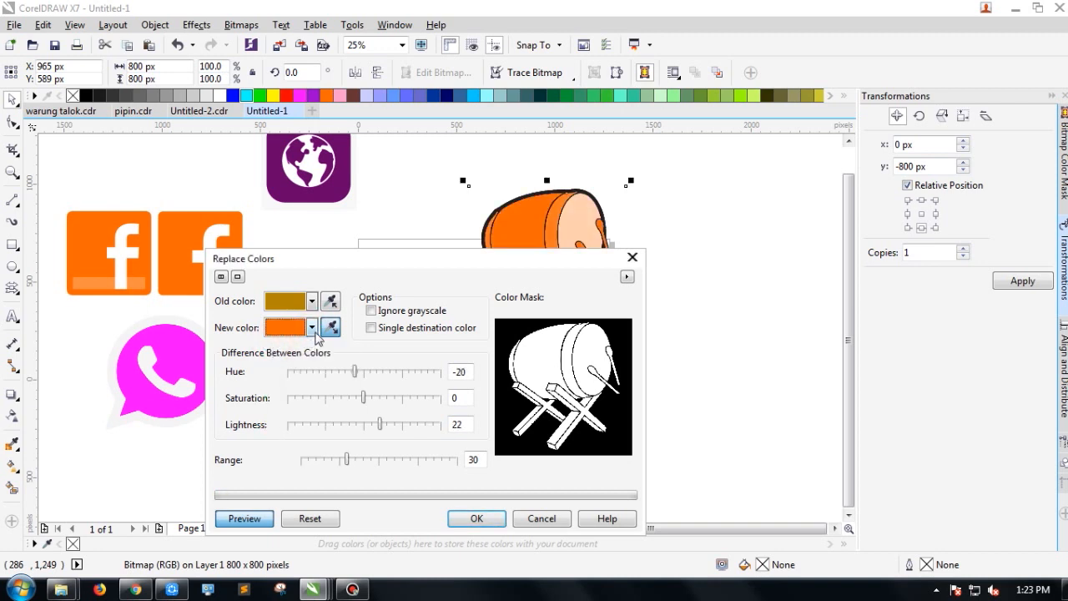
{"action": "left_click", "coordinate": [312, 327]}
{"action": "left_click", "coordinate": [314, 413]}
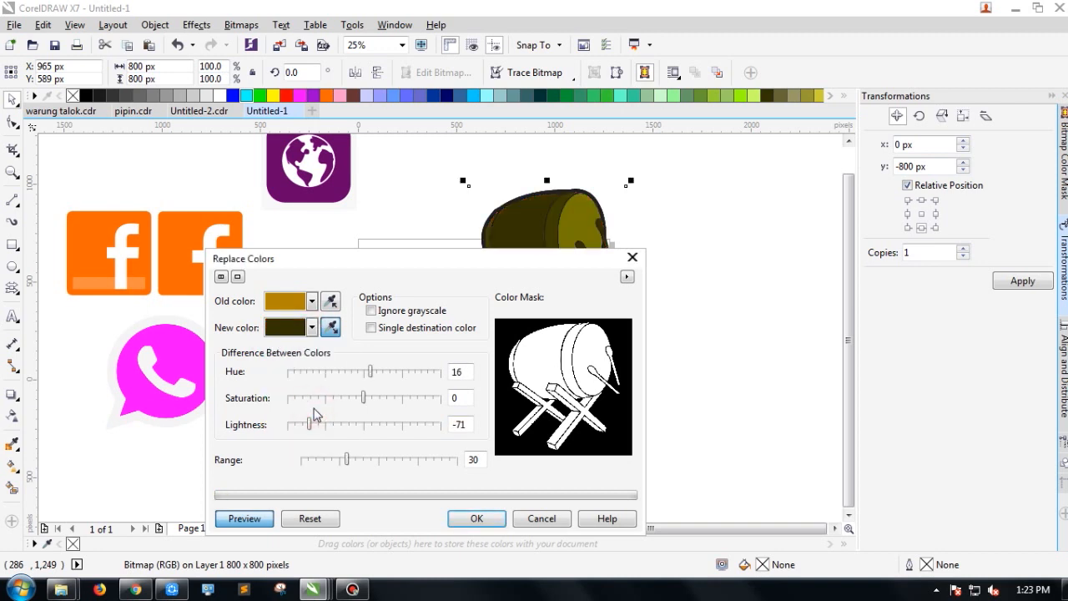
Sample a new color from the color palette, set the hue difference to -42 for a red drum, and apply the replacement.
{"action": "left_click", "coordinate": [312, 328]}
{"action": "left_click", "coordinate": [281, 444]}
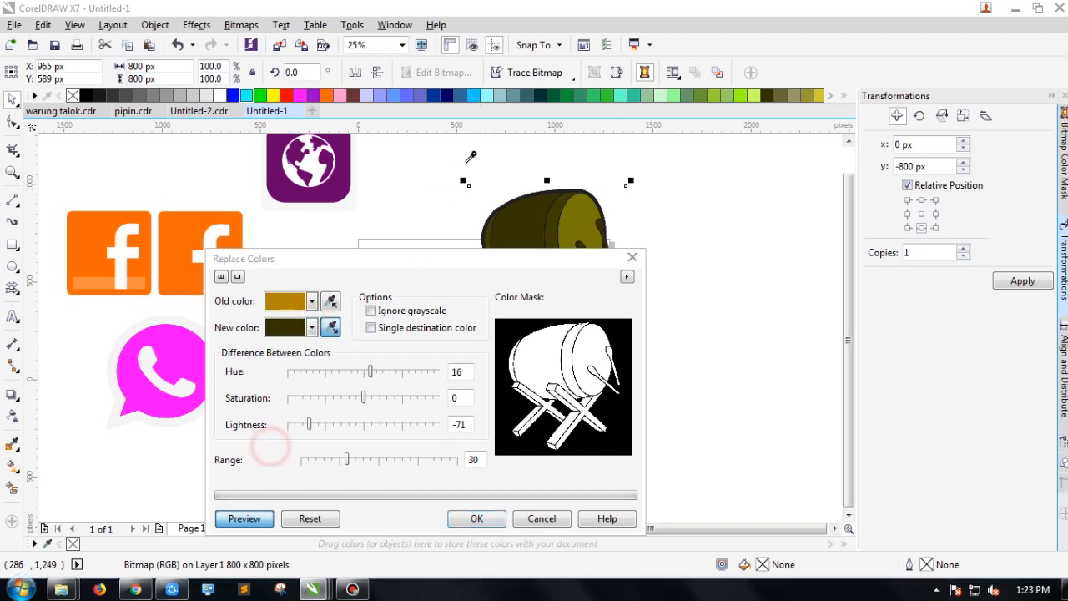
{"action": "left_click", "coordinate": [482, 94]}
{"action": "mouse_move", "coordinate": [361, 368]}
{"action": "left_mouse_down"}
{"action": "mouse_move", "coordinate": [334, 375]}
{"action": "mouse_move", "coordinate": [364, 373]}
{"action": "mouse_move", "coordinate": [349, 378]}
{"action": "left_mouse_up"}
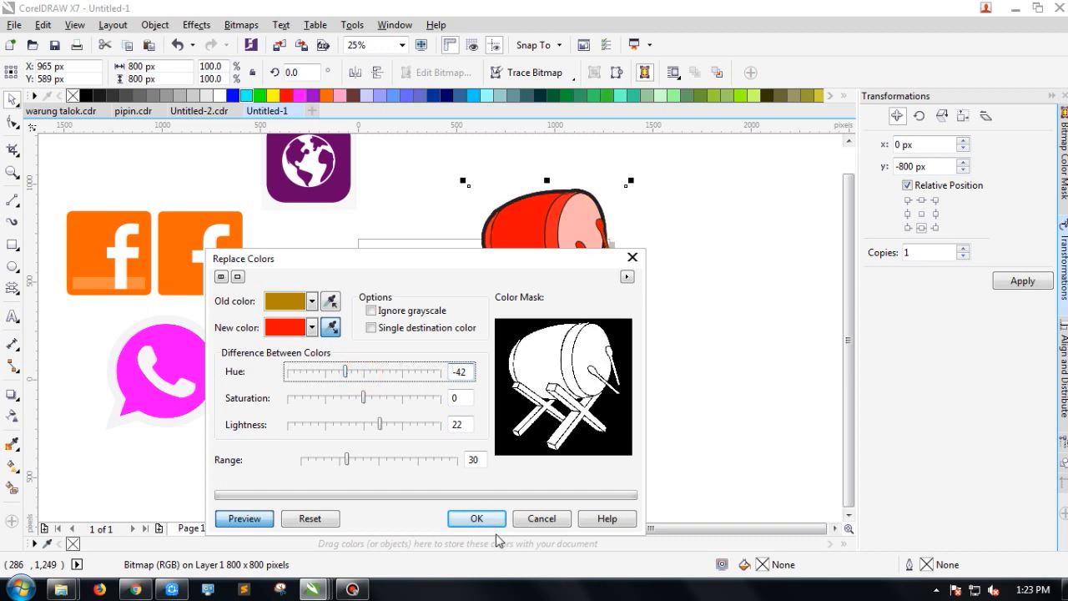
{"action": "left_click", "coordinate": [477, 518]}
{"action": "left_click", "coordinate": [692, 310]}
{"action": "scroll", "coordinate": [404, 449], "scroll_direction": "down", "scroll_amount": 2}
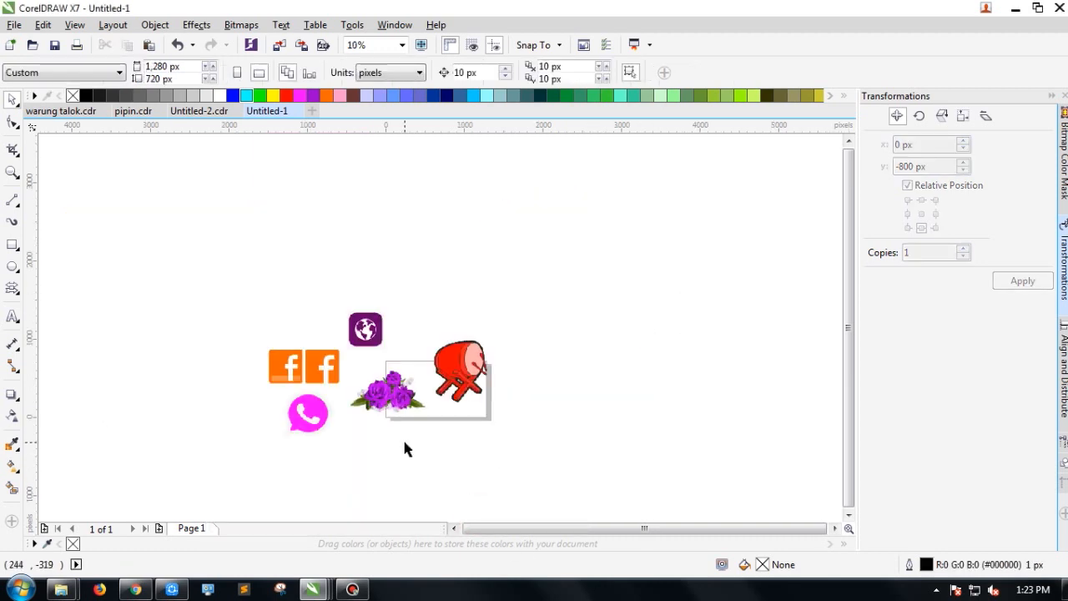
{"action": "scroll", "coordinate": [404, 449], "scroll_direction": "up", "scroll_amount": 2}
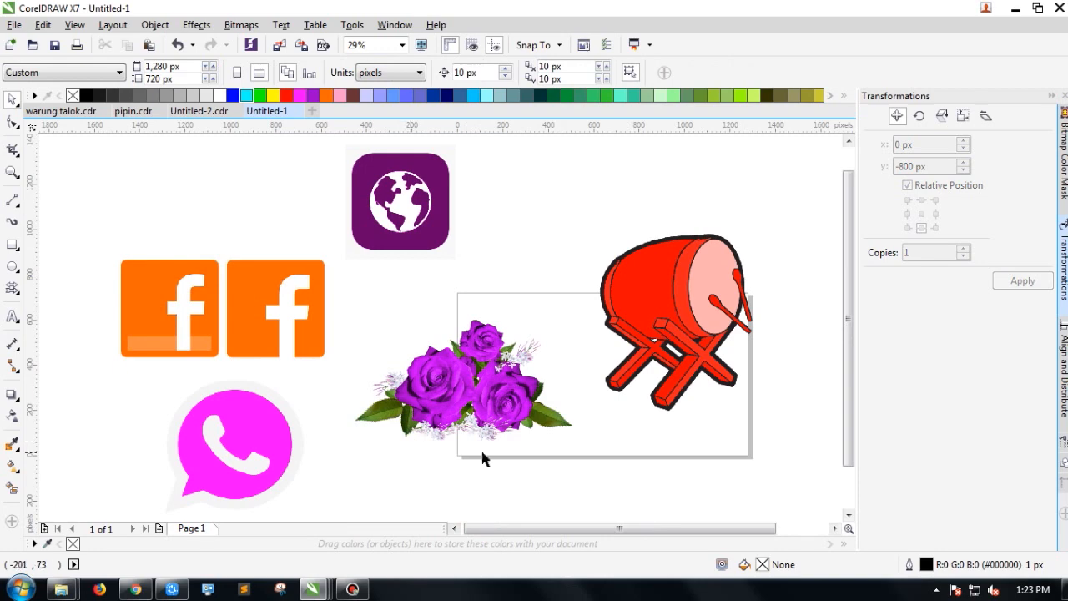